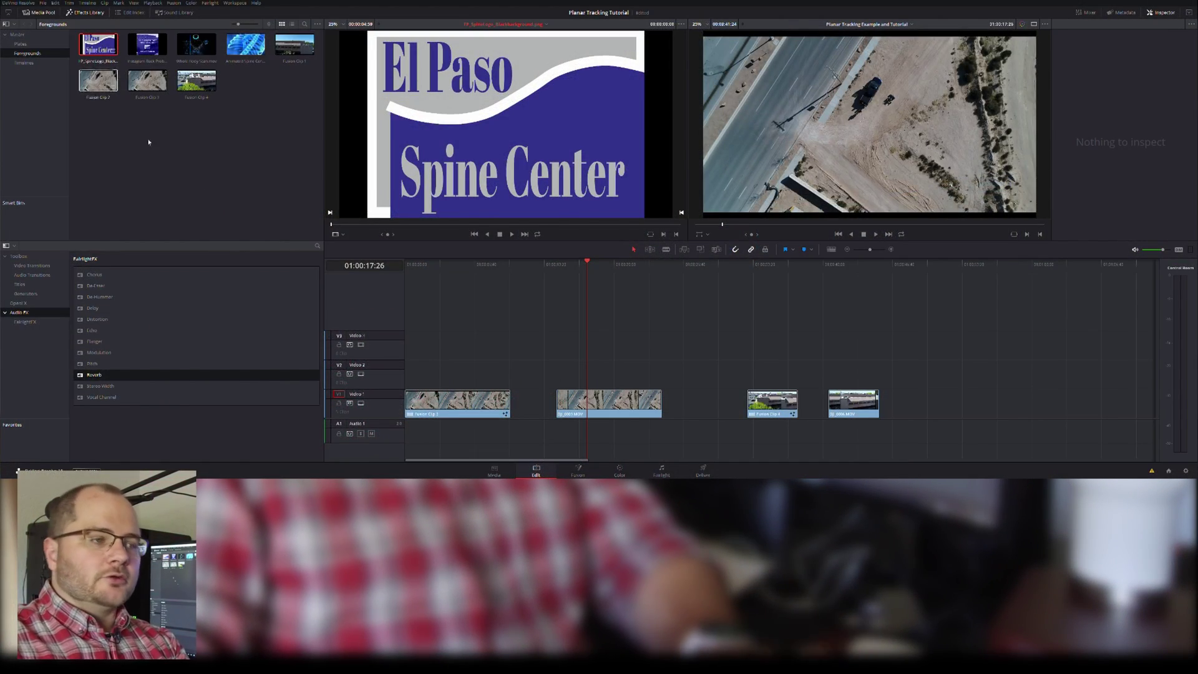
Step: Preview the raw drone clip and the finished example clip with the tracked logo on the timeline
{"action": "left_click_drag", "start_coordinate": [568, 272], "coordinate": [610, 276]}
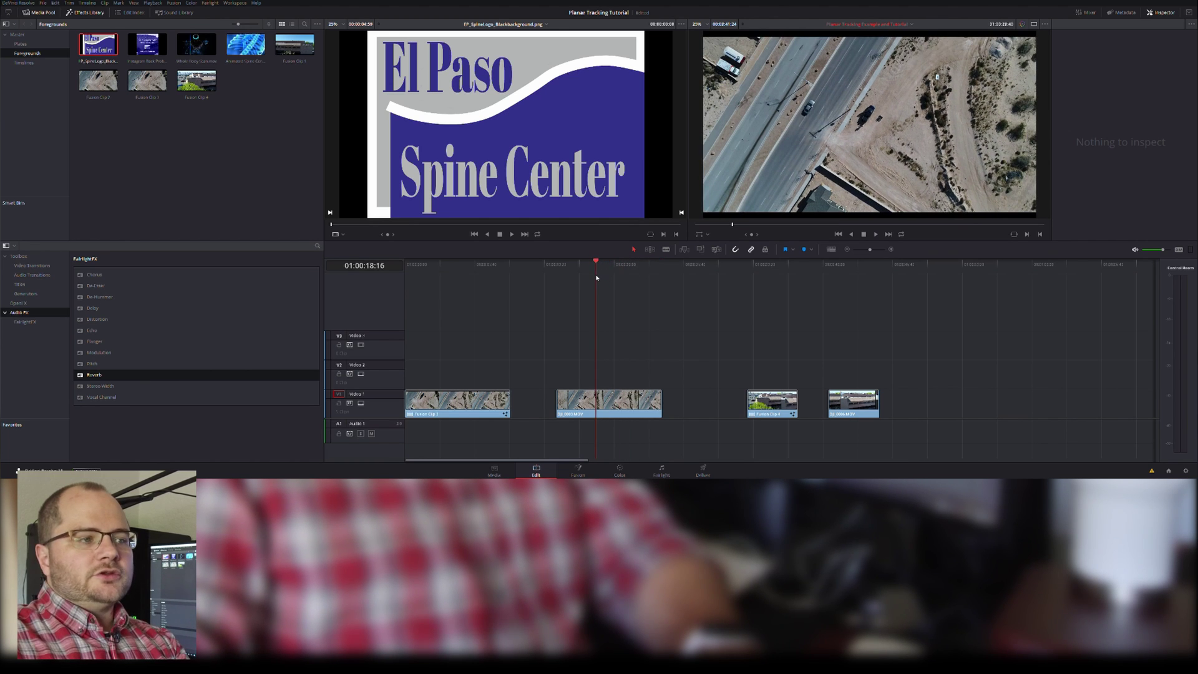
{"action": "left_click", "coordinate": [462, 264]}
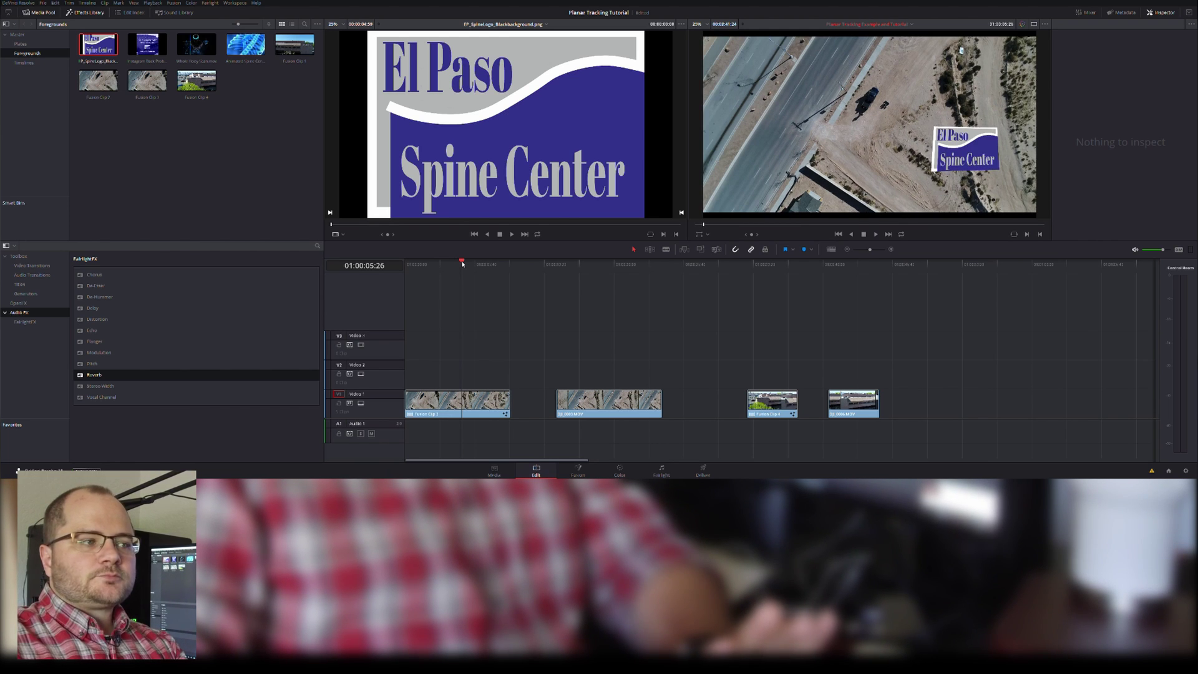
{"action": "left_click_drag", "start_coordinate": [462, 263], "coordinate": [434, 267]}
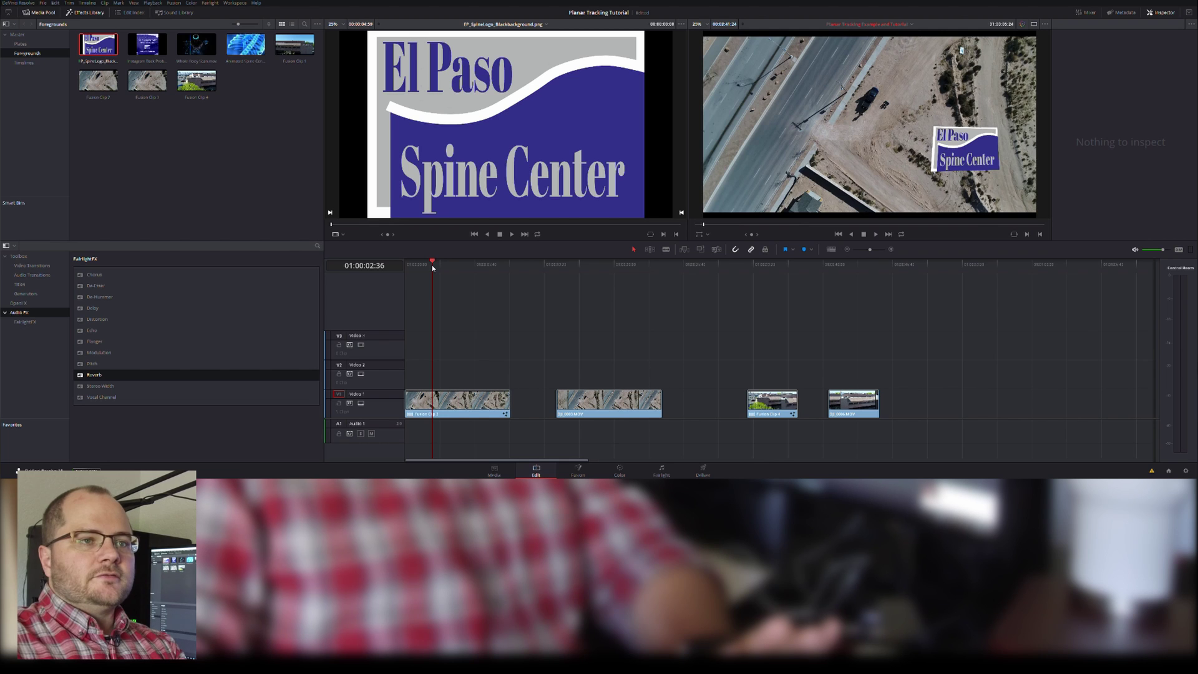
{"action": "left_click", "coordinate": [484, 269]}
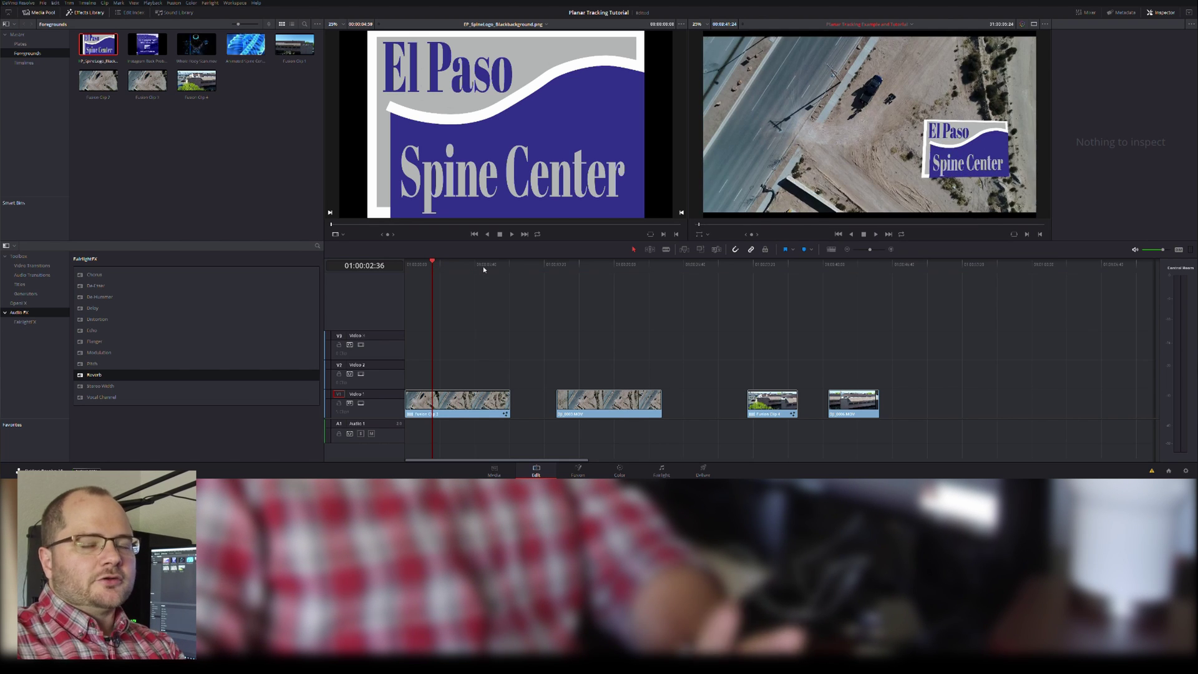
{"action": "left_click", "coordinate": [608, 270]}
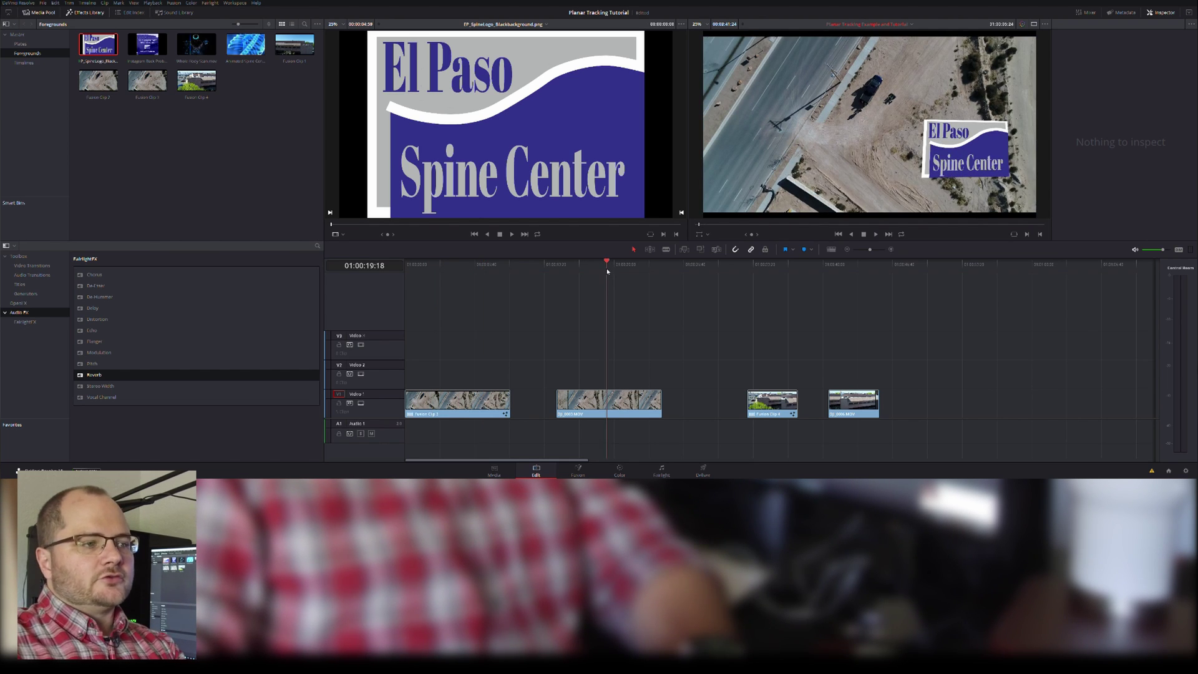
Step: Place the EP_SpineLogo_Blackbackground.png logo on Video 2 above the raw drone clip and extend it to match that clip's end
{"action": "left_click_drag", "start_coordinate": [97, 47], "coordinate": [561, 381]}
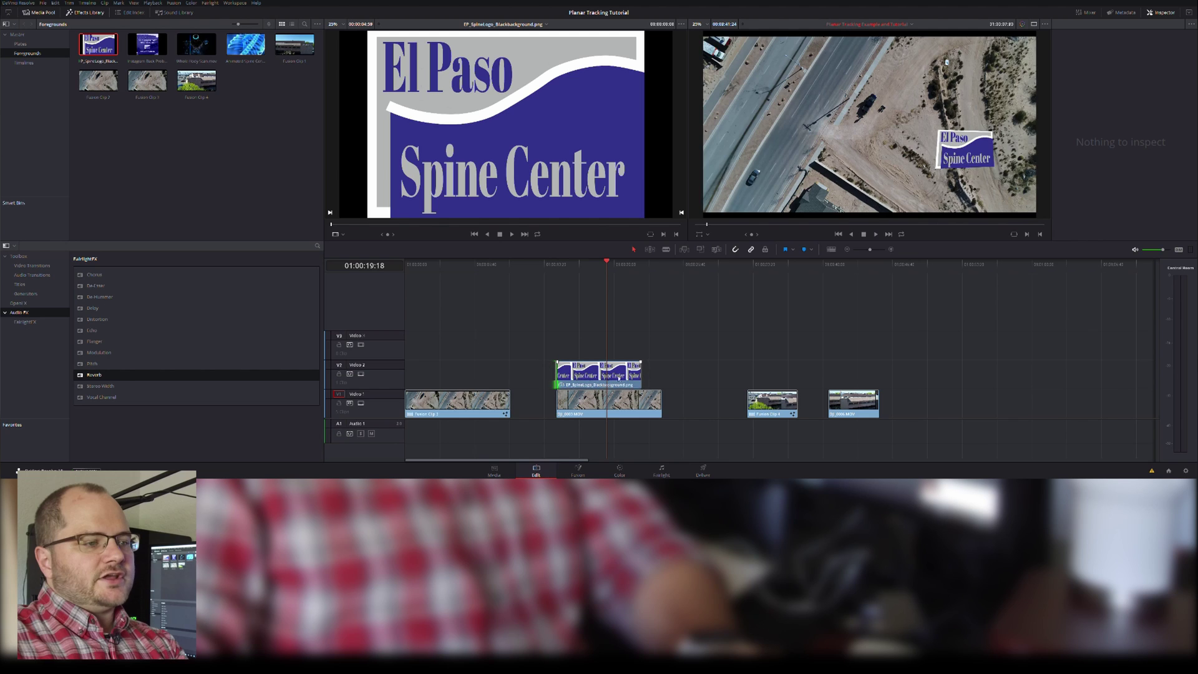
{"action": "left_click_drag", "start_coordinate": [641, 377], "coordinate": [663, 376]}
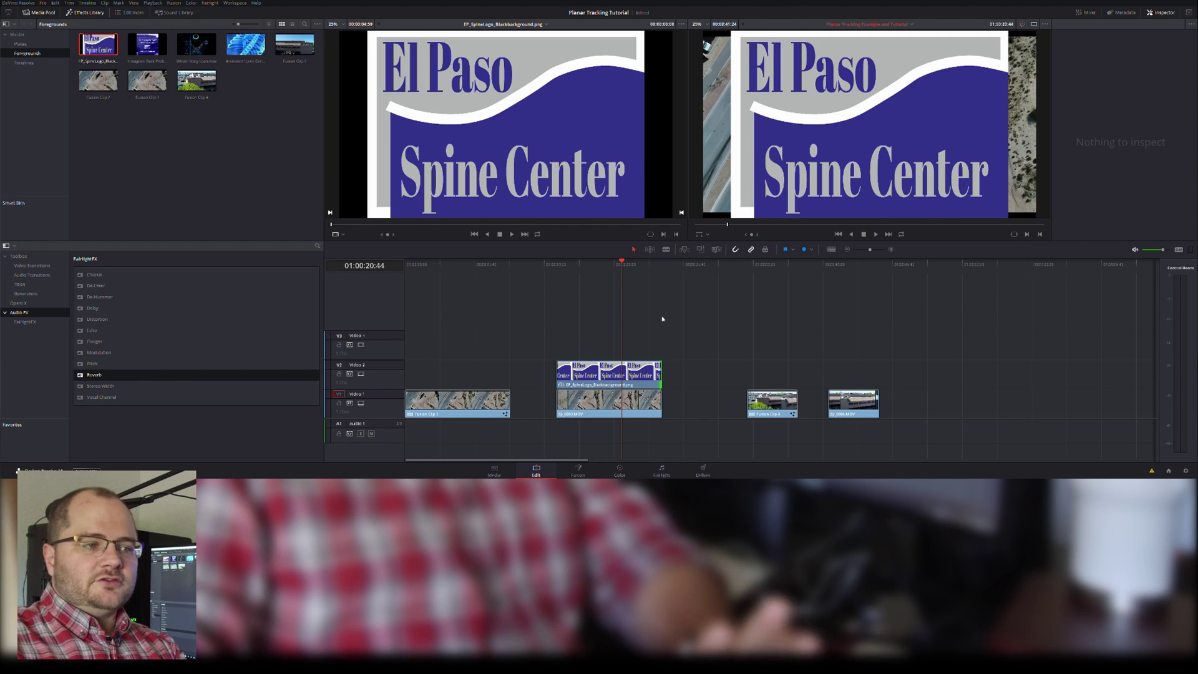
Step: Combine the logo and the raw drone clip beneath it into a new Fusion clip
{"action": "left_click_drag", "start_coordinate": [655, 317], "coordinate": [612, 413]}
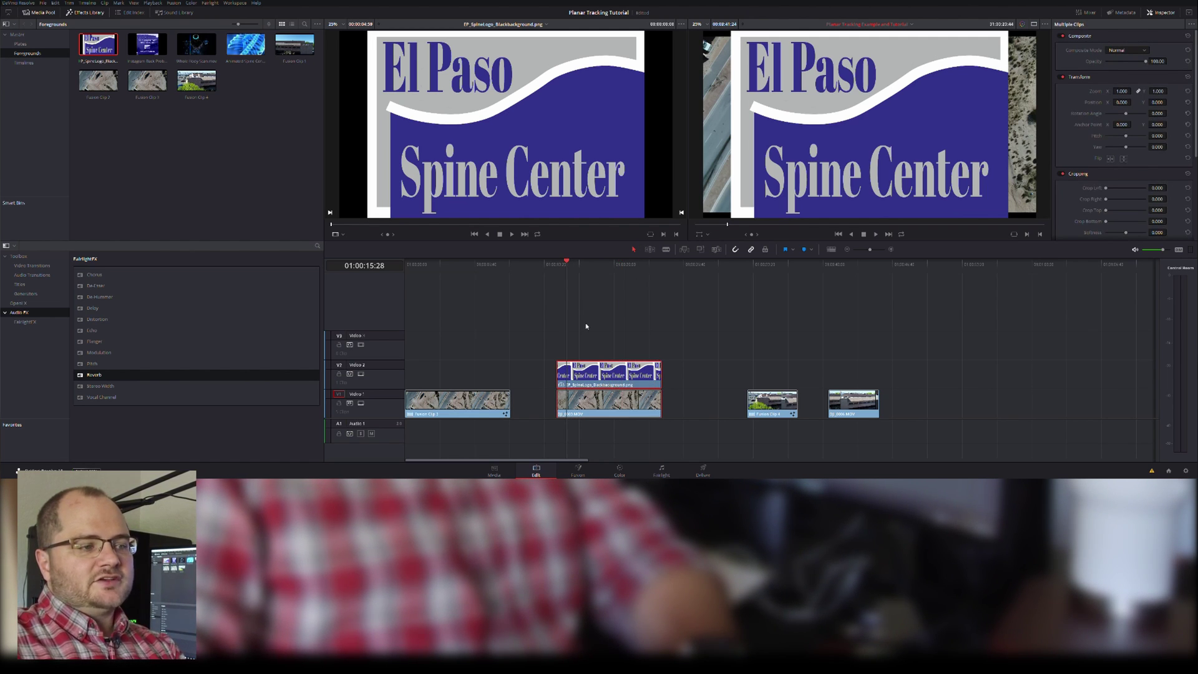
{"action": "right_click", "coordinate": [653, 374]}
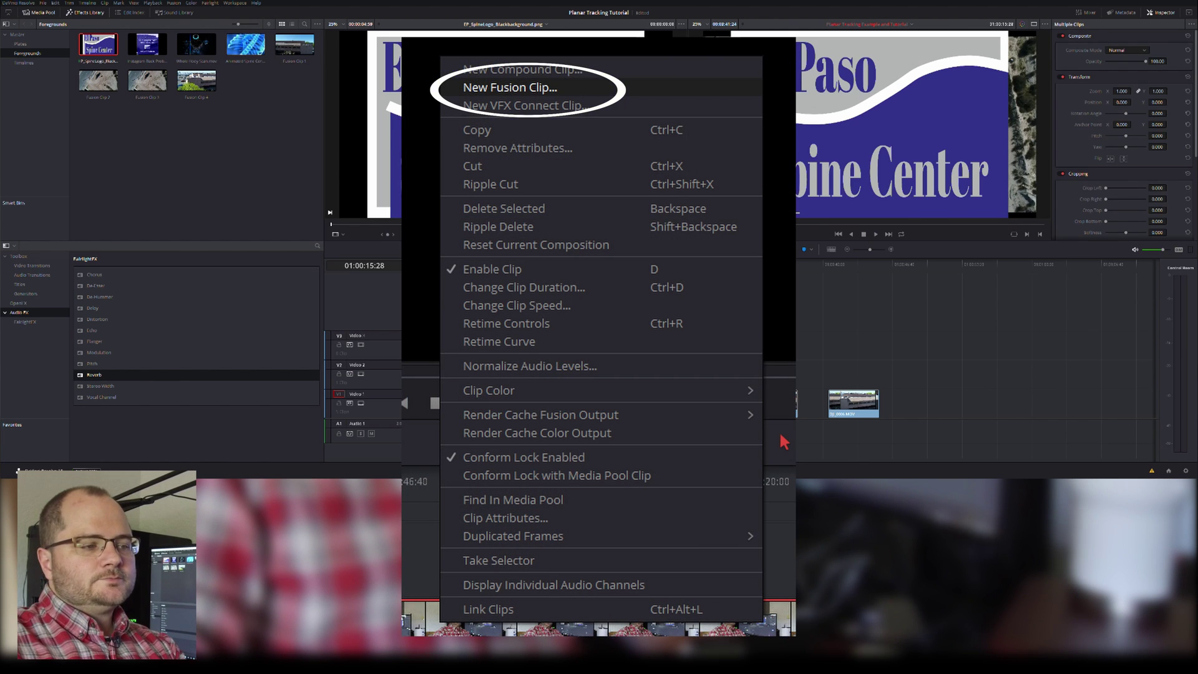
{"action": "left_click", "coordinate": [784, 442]}
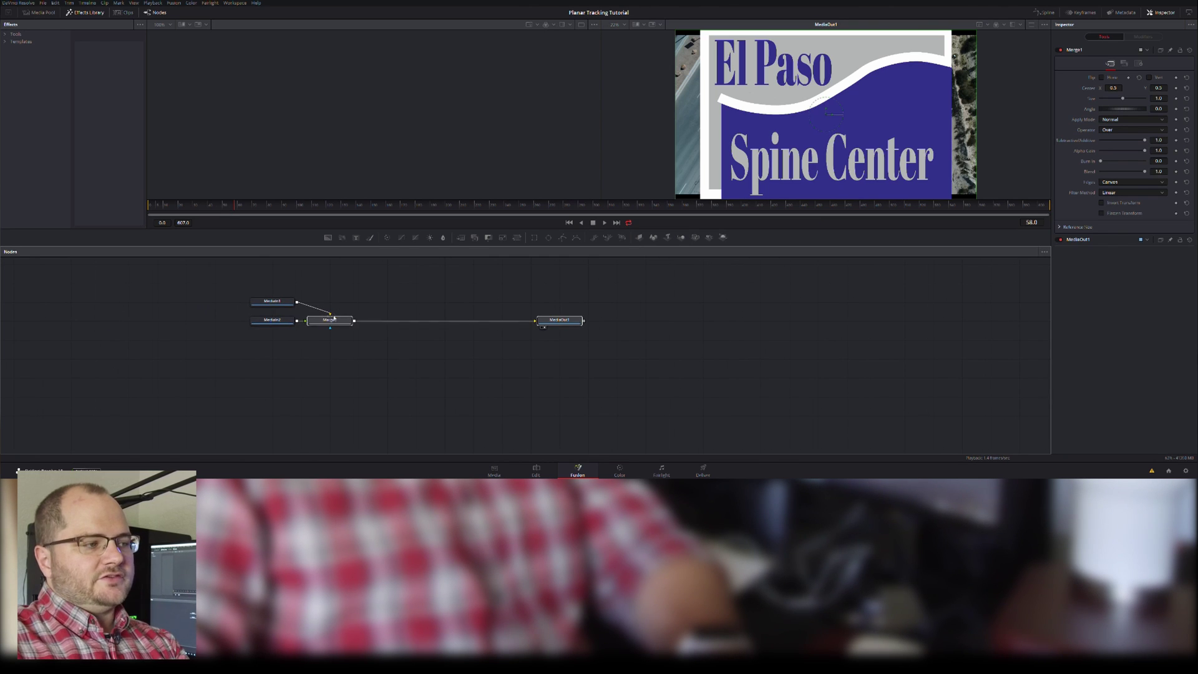
Step: Spread out the node graph by moving Merge1 and MediaOut1 away from the inputs and MediaIn2 well below MediaIn1
{"action": "left_click_drag", "start_coordinate": [334, 318], "coordinate": [509, 345]}
{"action": "left_click_drag", "start_coordinate": [672, 329], "coordinate": [643, 340]}
{"action": "left_click_drag", "start_coordinate": [272, 322], "coordinate": [269, 393]}
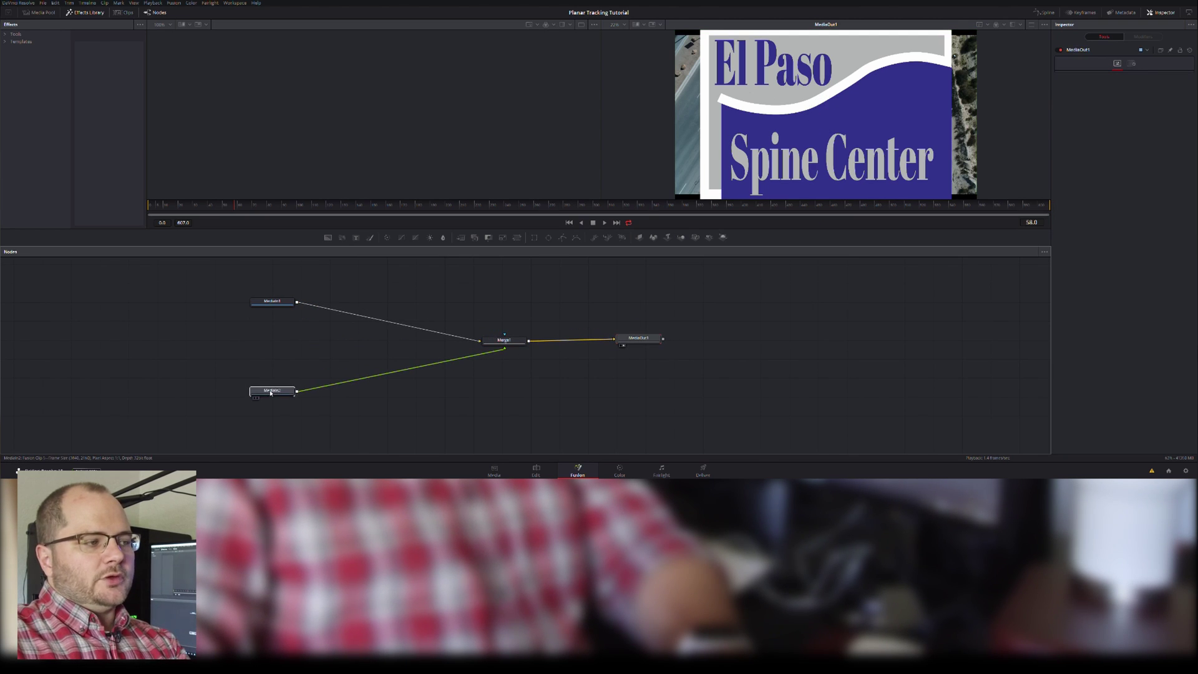
Step: Show tile pictures on both the MediaIn1 and MediaIn2 nodes
{"action": "left_click_drag", "start_coordinate": [224, 275], "coordinate": [301, 426]}
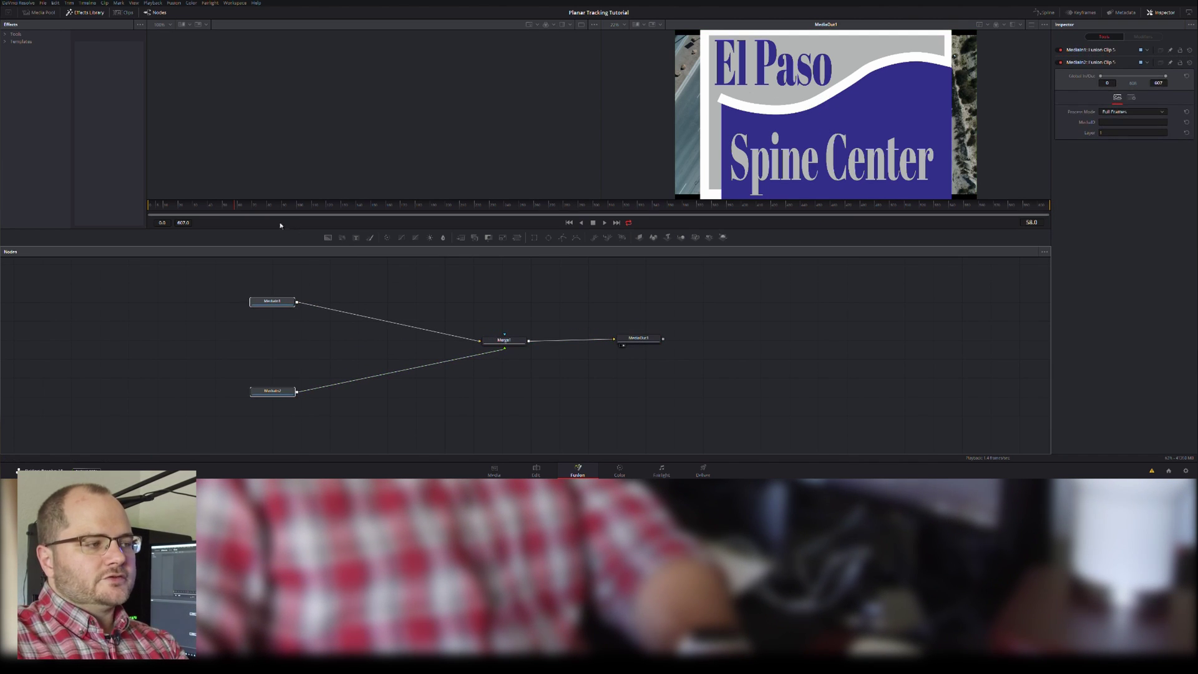
{"action": "right_click", "coordinate": [288, 302]}
{"action": "mouse_move", "coordinate": [306, 202]}
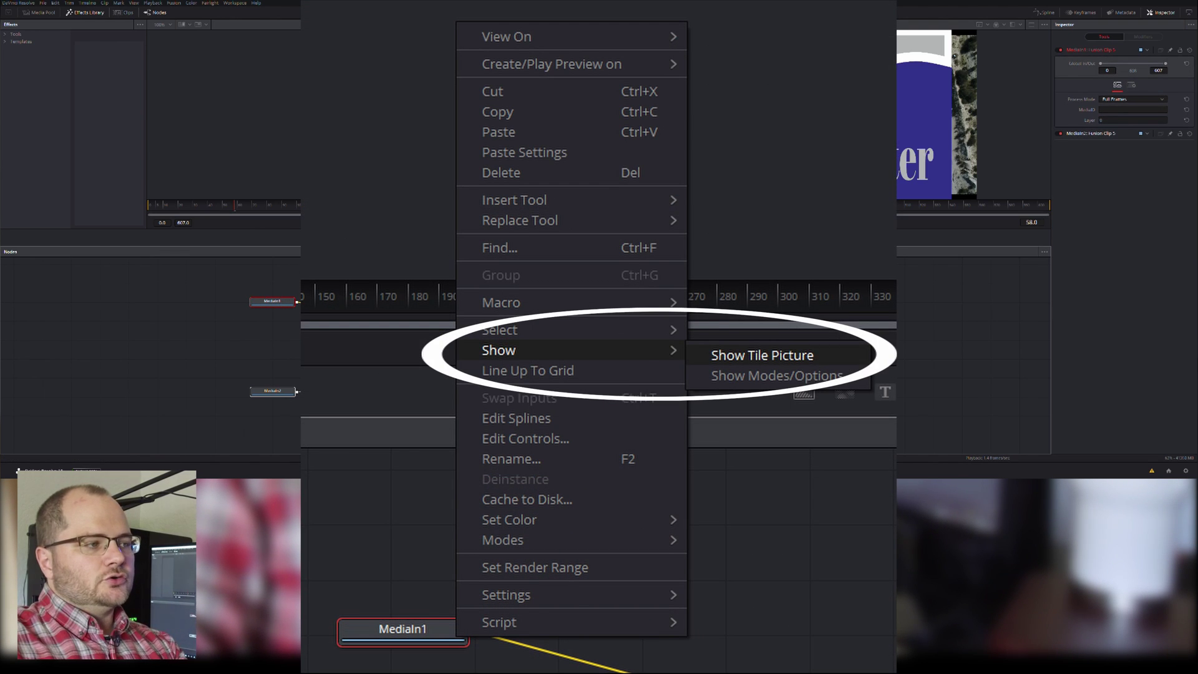
{"action": "left_click", "coordinate": [430, 203]}
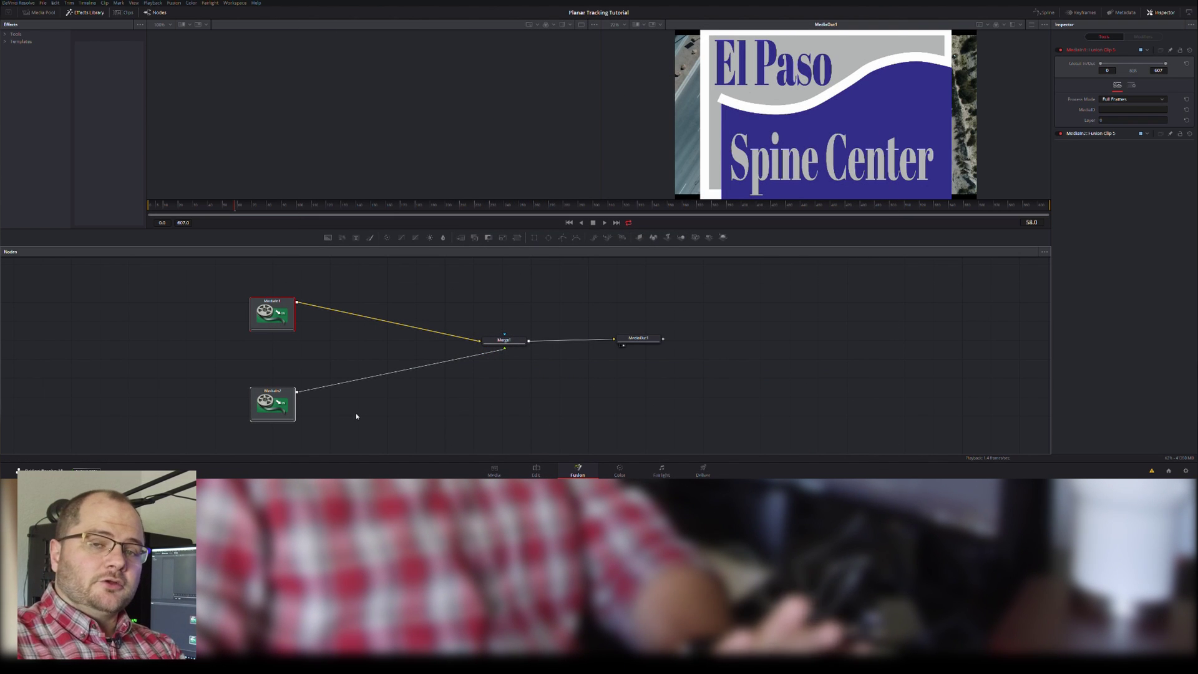
{"action": "left_click", "coordinate": [302, 350]}
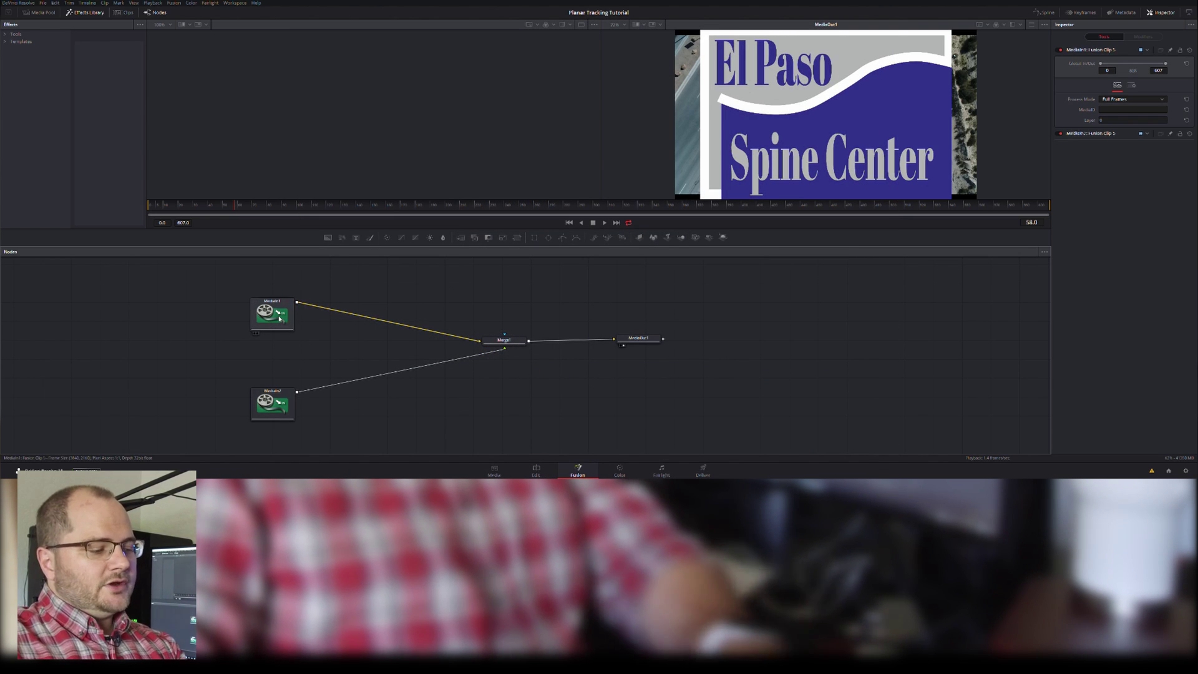
Step: Display the MediaIn1 drone footage in the first viewer and the MediaIn2 logo in the second viewer
{"action": "left_click", "coordinate": [279, 319]}
{"action": "key", "text": "1"}
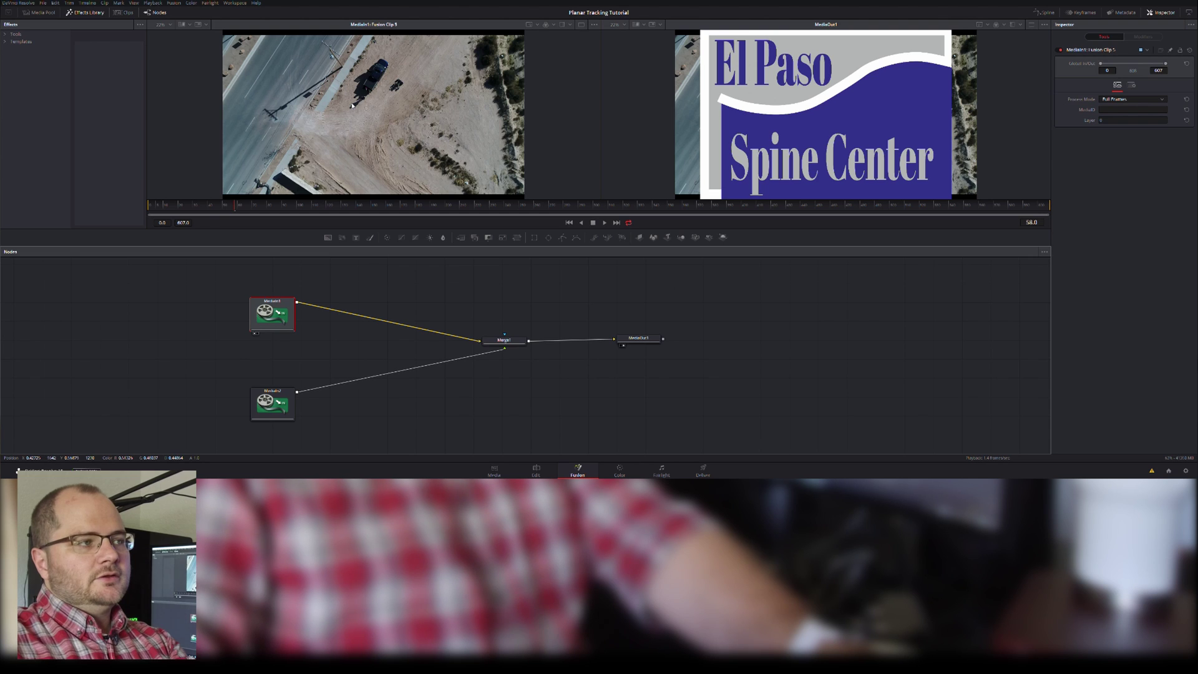
{"action": "left_click", "coordinate": [275, 404]}
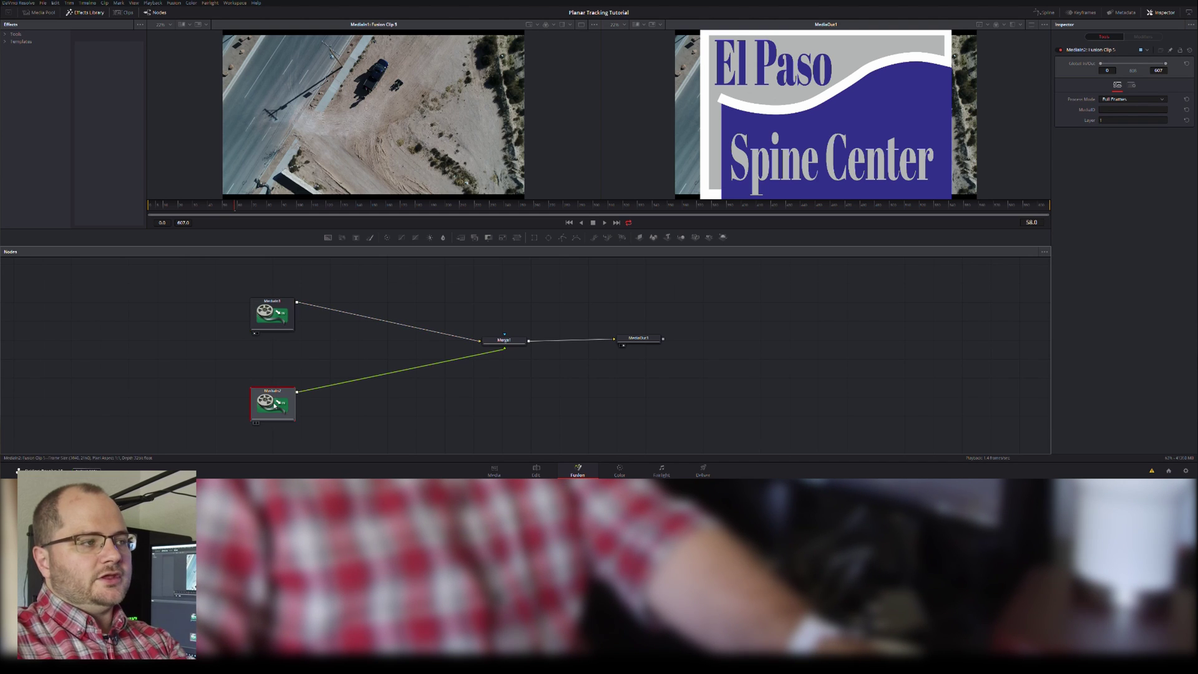
{"action": "key", "text": "2"}
{"action": "key", "text": "1"}
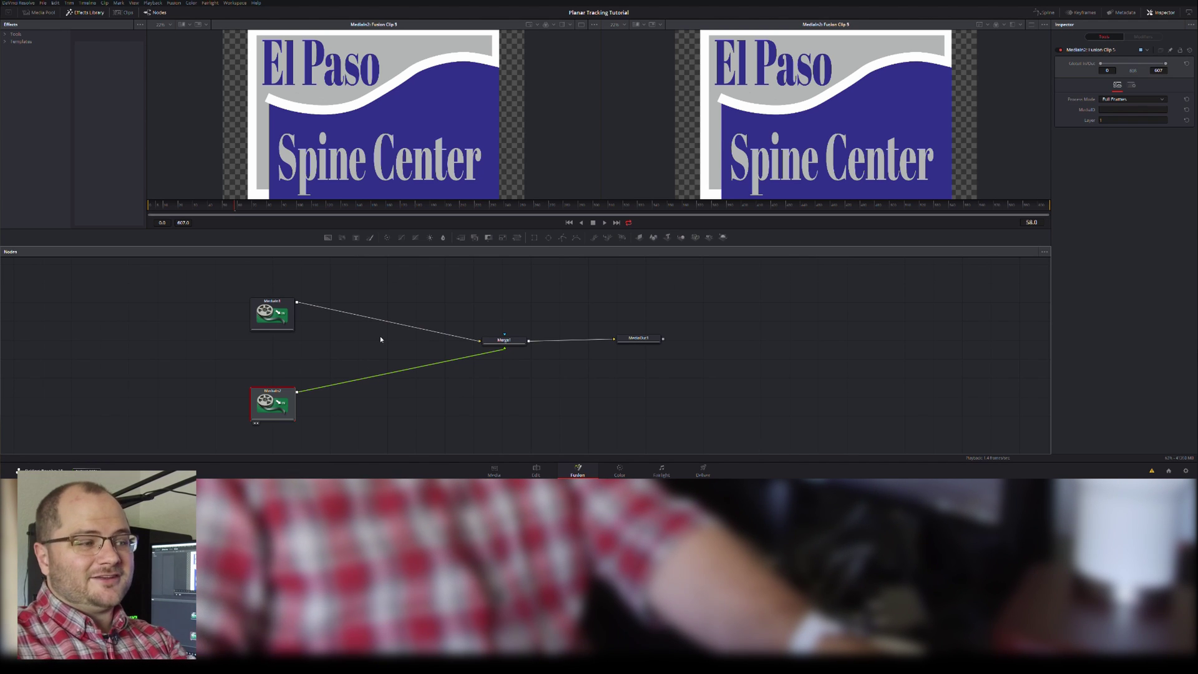
{"action": "left_click", "coordinate": [275, 313]}
{"action": "key", "text": "1"}
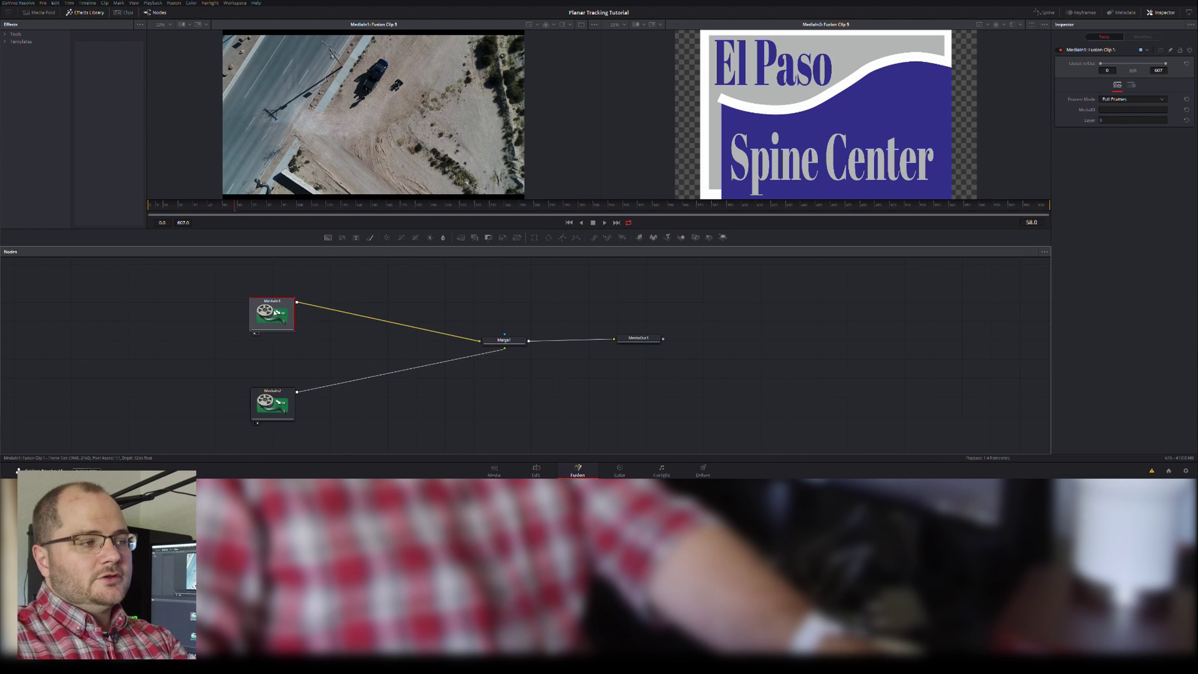
Step: Rearrange the input nodes so that MediaIn2 sits above MediaIn1
{"action": "mouse_move", "coordinate": [275, 312]}
{"action": "left_mouse_down"}
{"action": "mouse_move", "coordinate": [270, 379]}
{"action": "mouse_move", "coordinate": [273, 316]}
{"action": "left_mouse_up"}
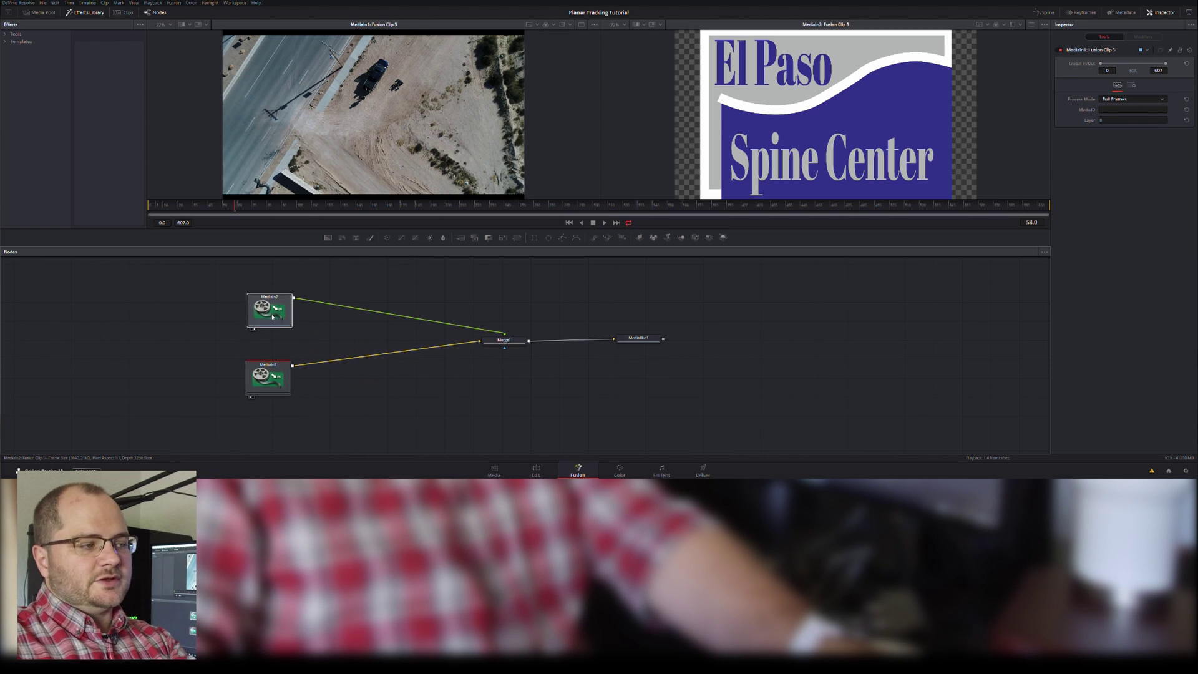
{"action": "left_click", "coordinate": [272, 378]}
{"action": "left_click_drag", "start_coordinate": [280, 380], "coordinate": [294, 386]}
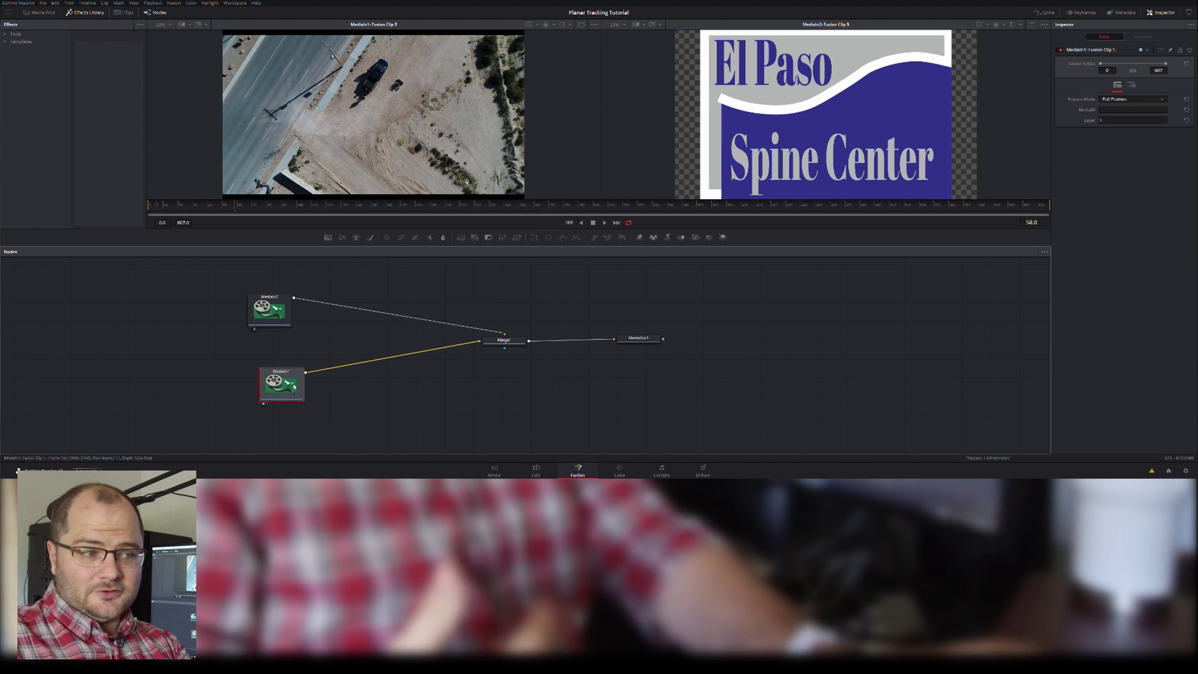
Step: Disconnect MediaIn1 from Merge1 and feed it into a new Planar Tracker node
{"action": "scroll", "coordinate": [504, 332], "scroll_direction": "up", "scroll_amount": 1}
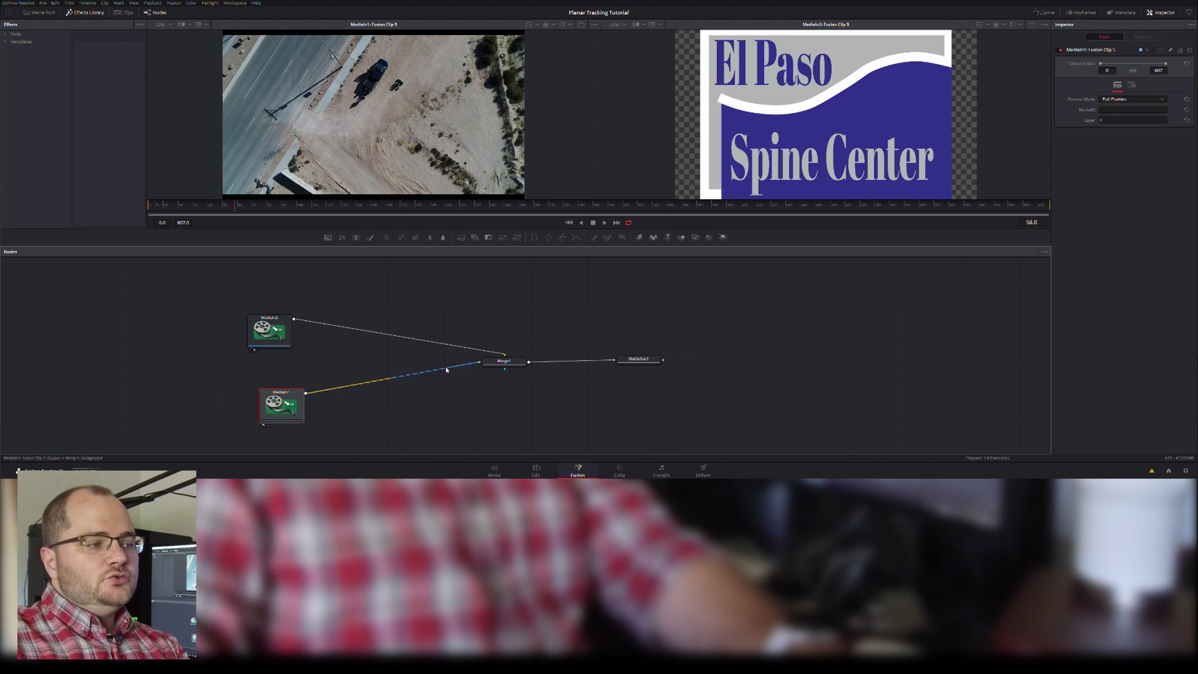
{"action": "left_click_drag", "start_coordinate": [474, 363], "coordinate": [444, 372]}
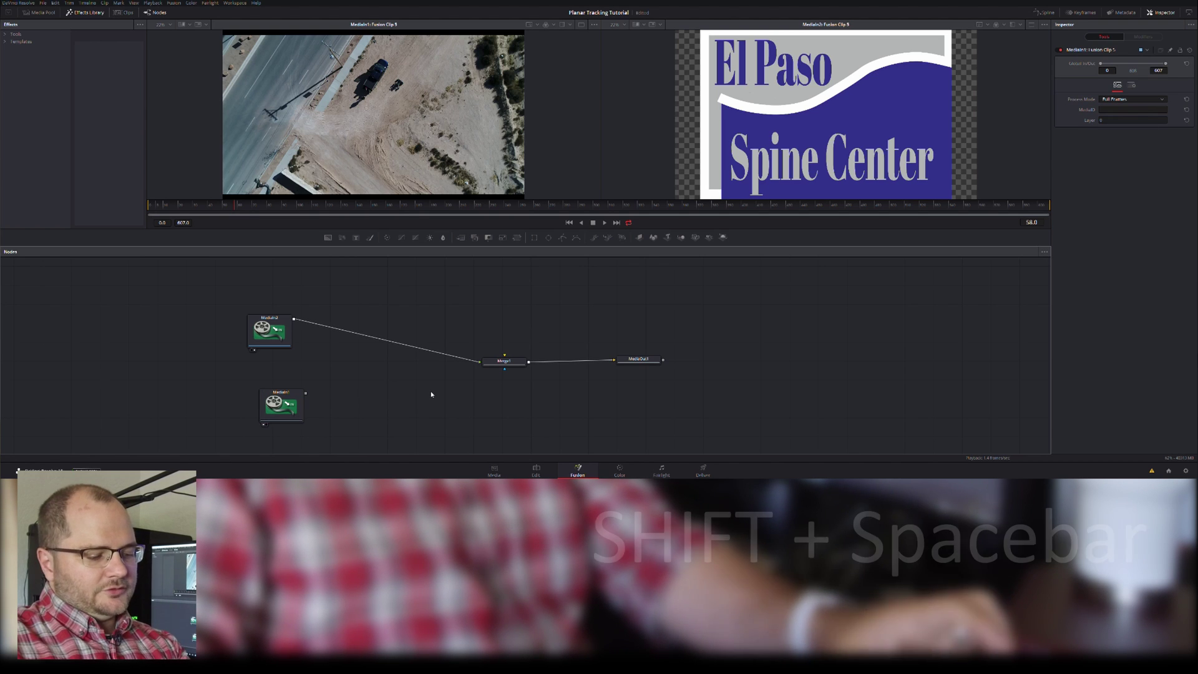
{"action": "key", "text": "shift+space"}
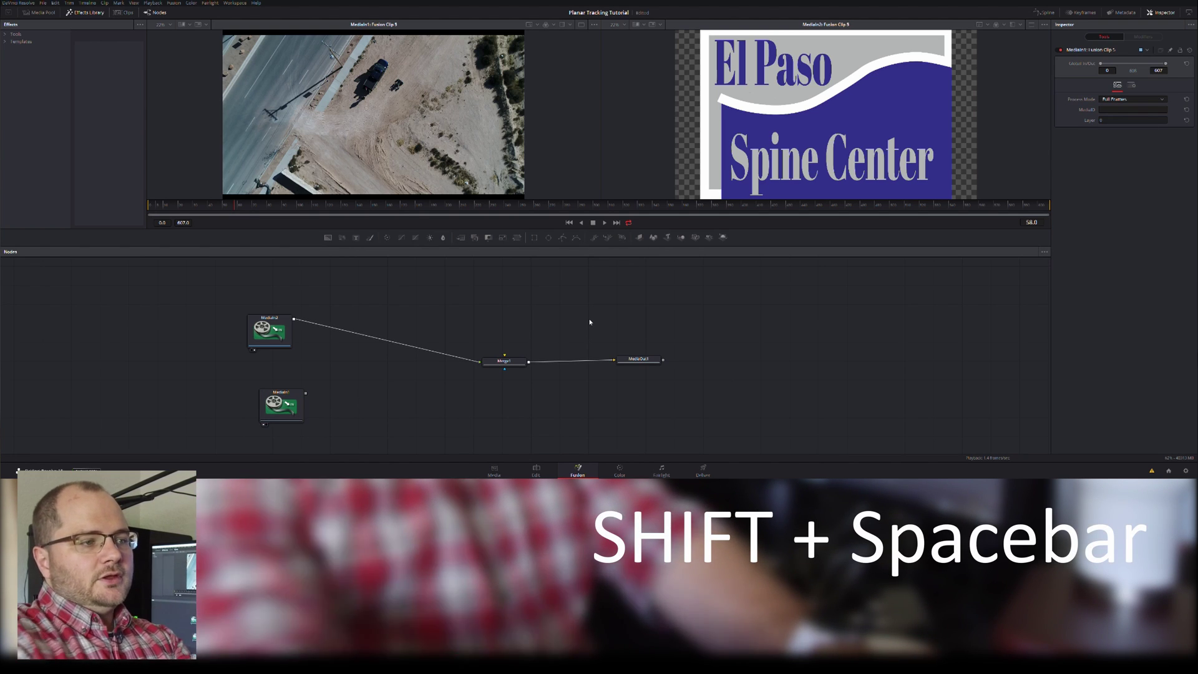
{"action": "type", "text": "poly"}
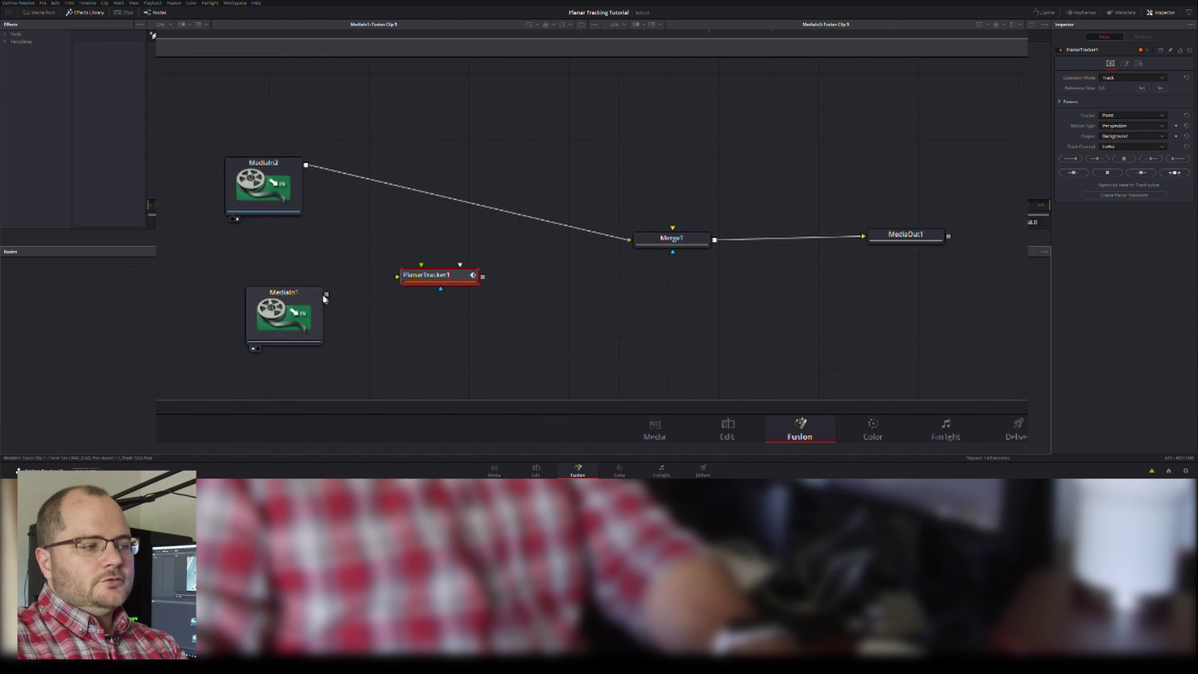
{"action": "left_click_drag", "start_coordinate": [329, 298], "coordinate": [399, 282]}
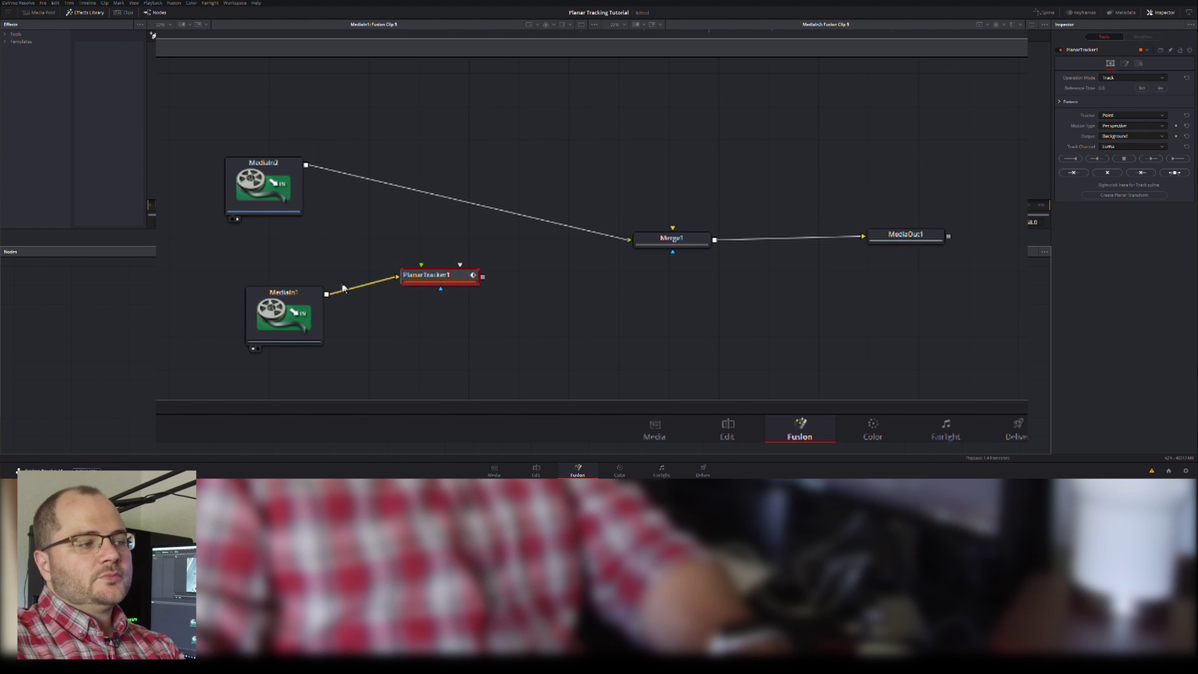
Step: Review how the drone footage moves throughout MediaIn1 and return to frame 0
{"action": "left_click", "coordinate": [292, 309]}
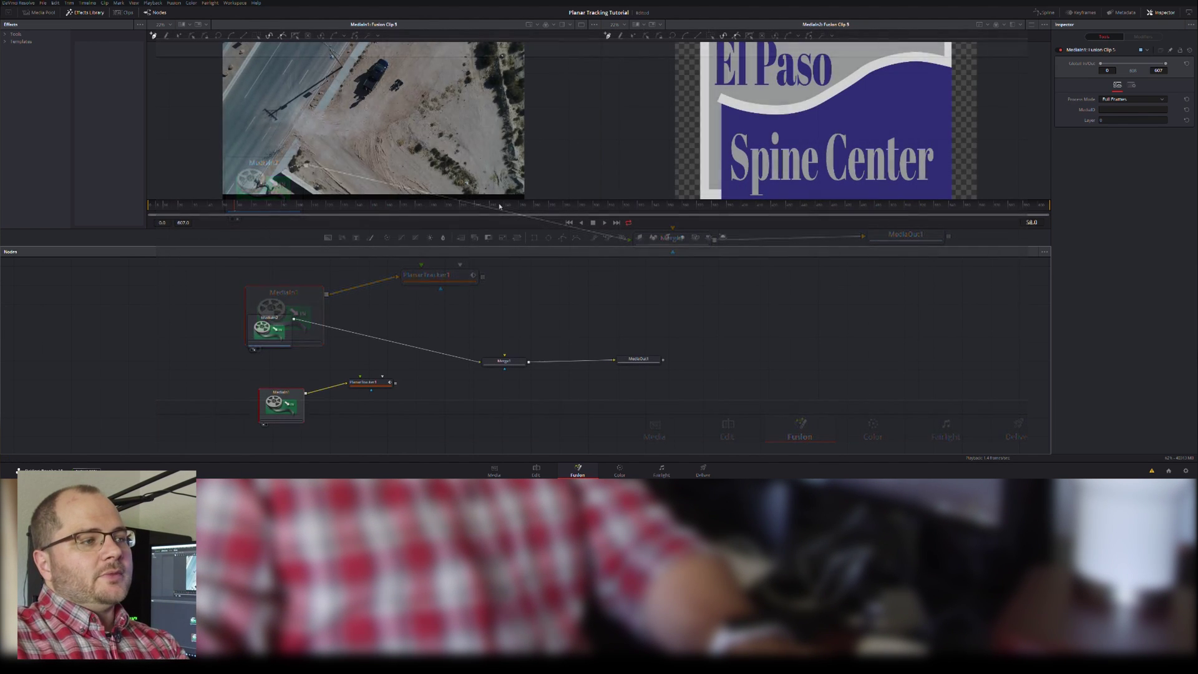
{"action": "left_click", "coordinate": [378, 206]}
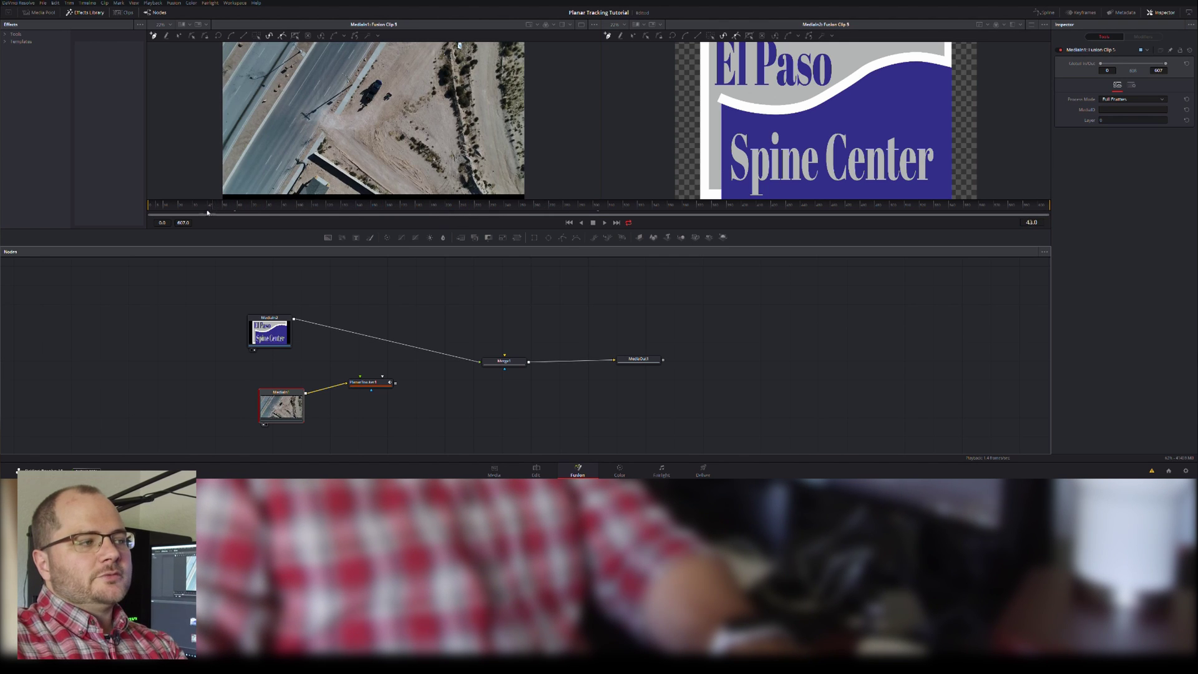
{"action": "left_click_drag", "start_coordinate": [208, 213], "coordinate": [147, 214]}
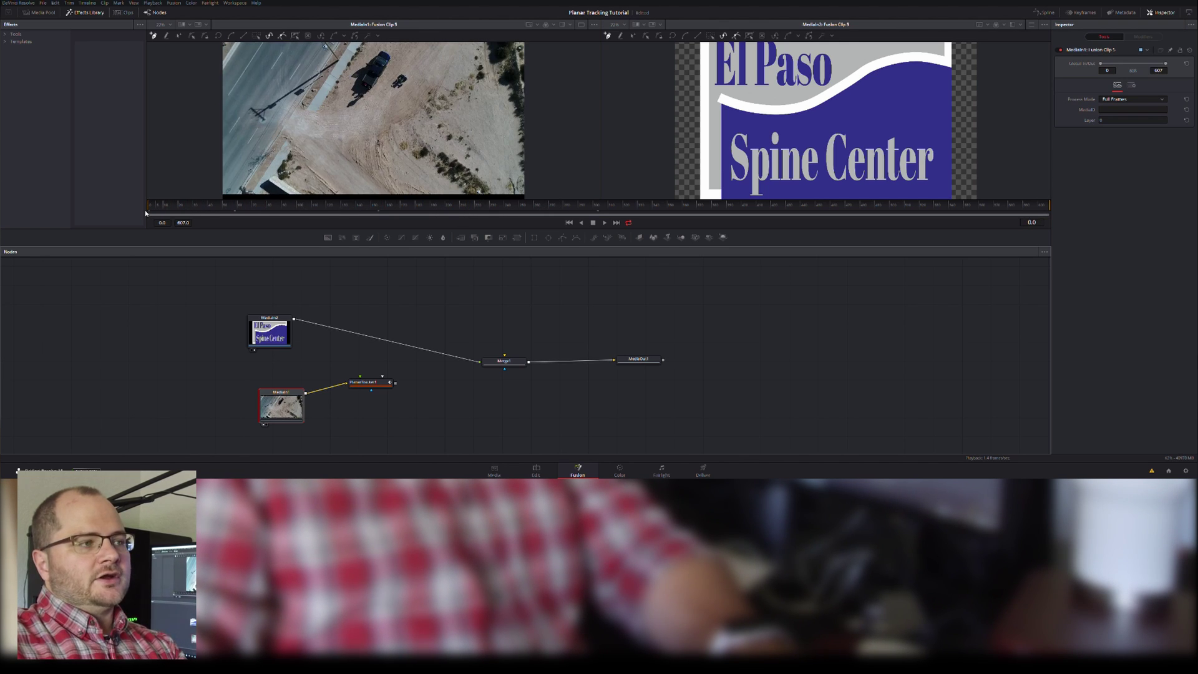
{"action": "left_click", "coordinate": [299, 206]}
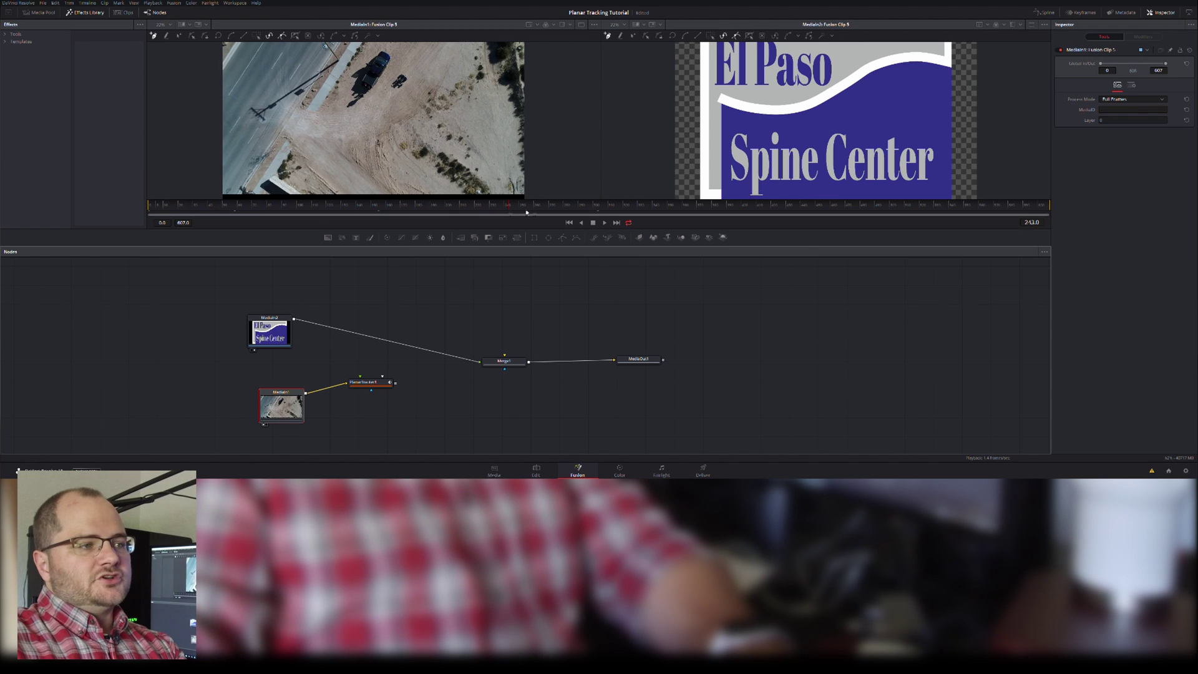
{"action": "left_click", "coordinate": [917, 207]}
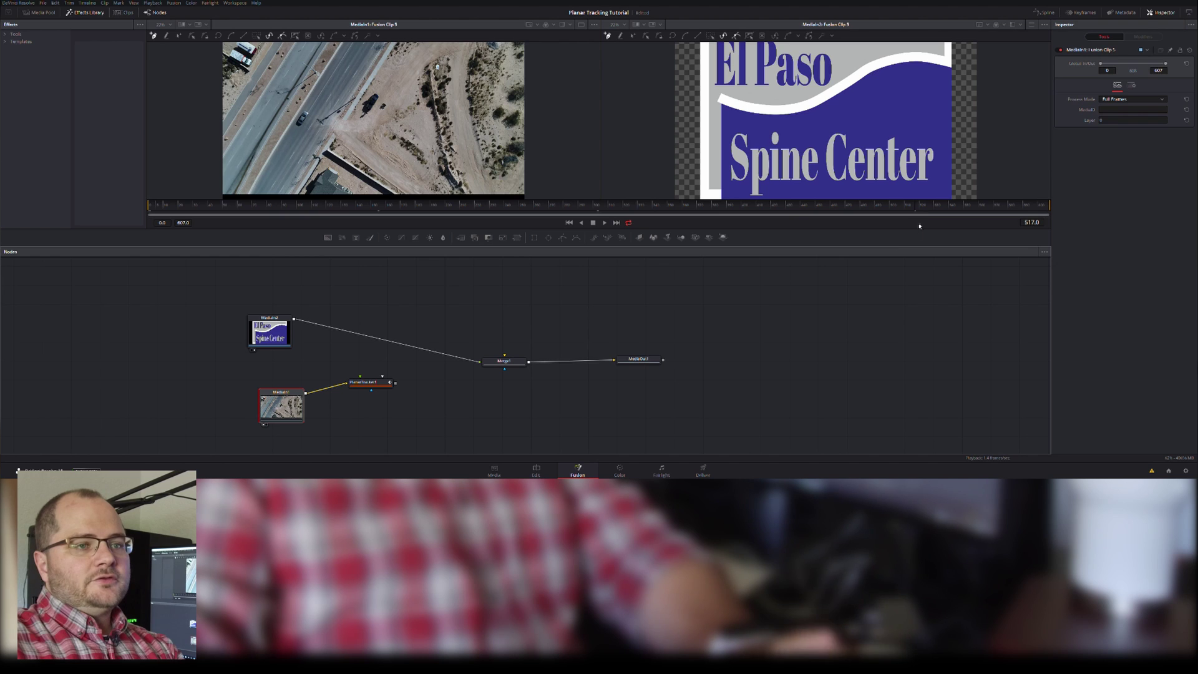
{"action": "left_click", "coordinate": [217, 206]}
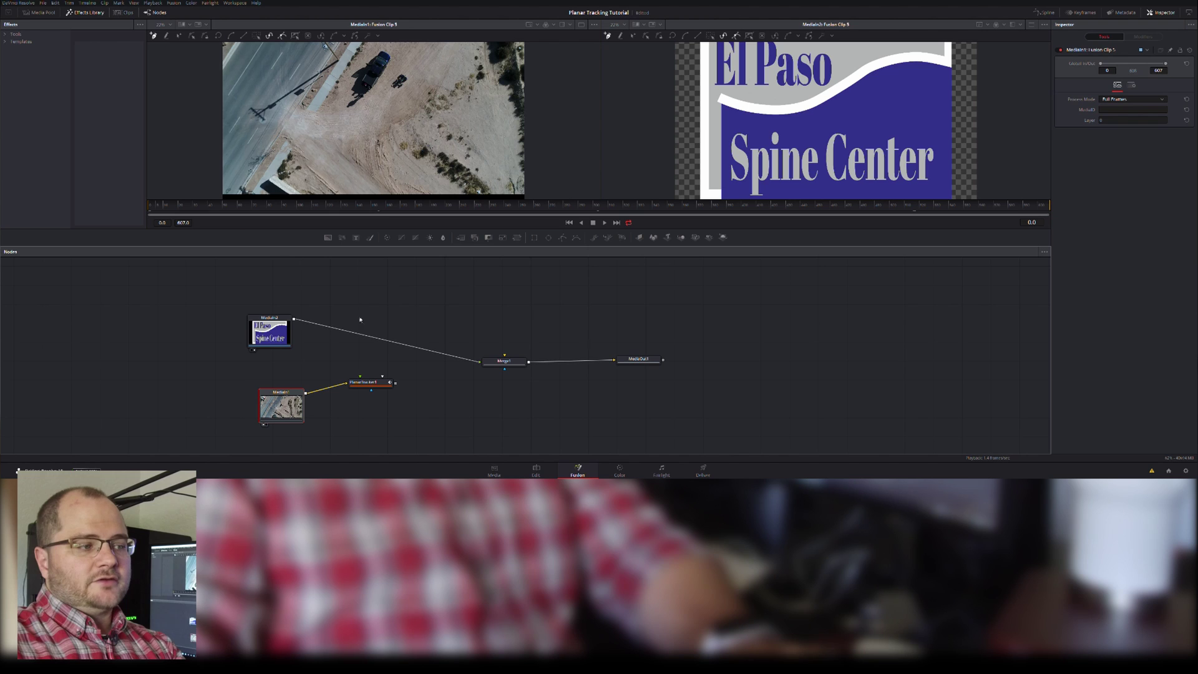
Step: Draw a closed planar-tracking outline around the brush patch on the dirt lot for PlanarTracker1 at frame 0
{"action": "left_click", "coordinate": [377, 388]}
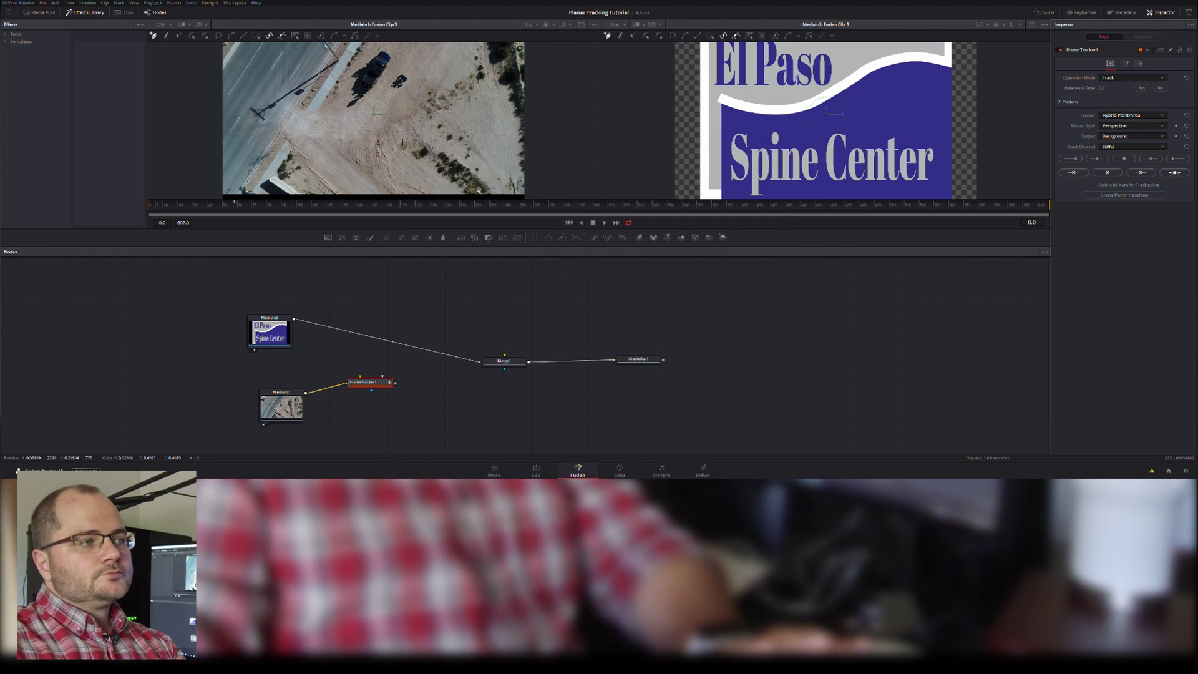
{"action": "left_click", "coordinate": [405, 144]}
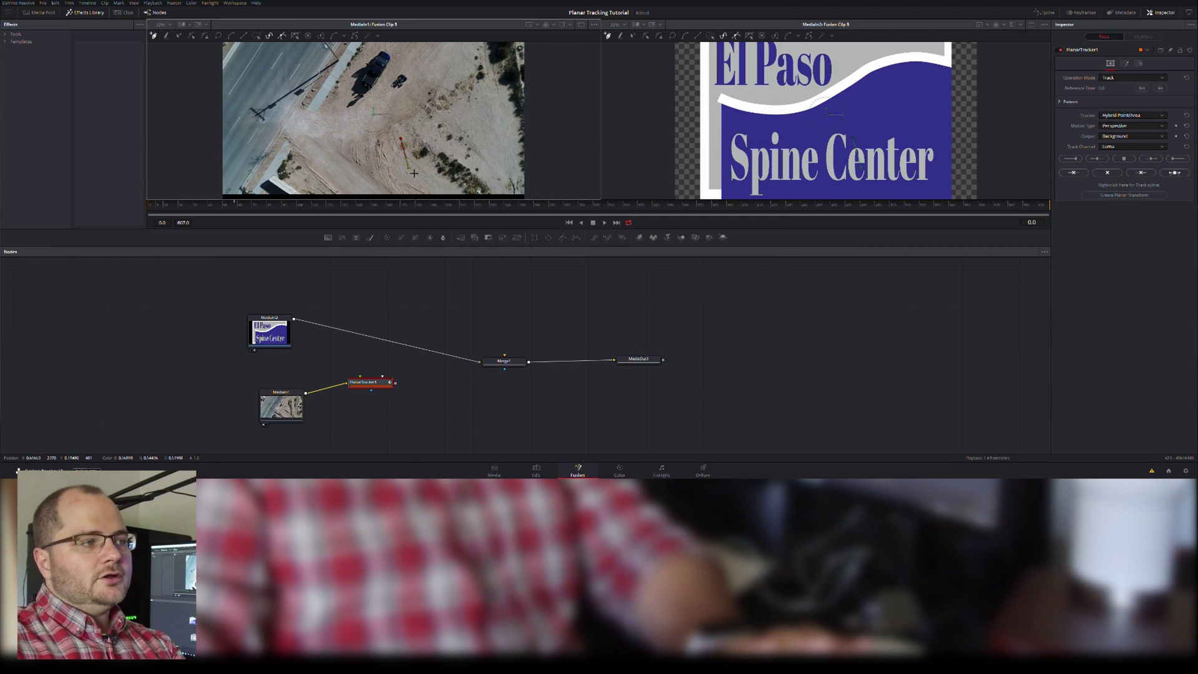
{"action": "left_click", "coordinate": [453, 190]}
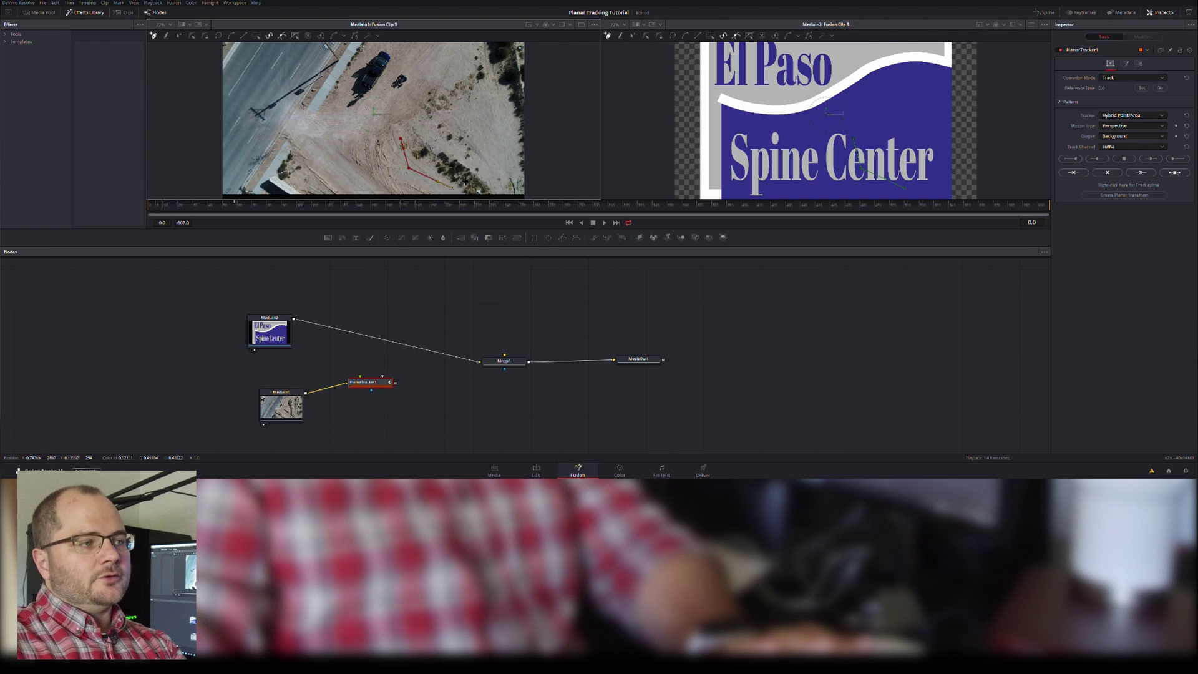
{"action": "left_click", "coordinate": [484, 180]}
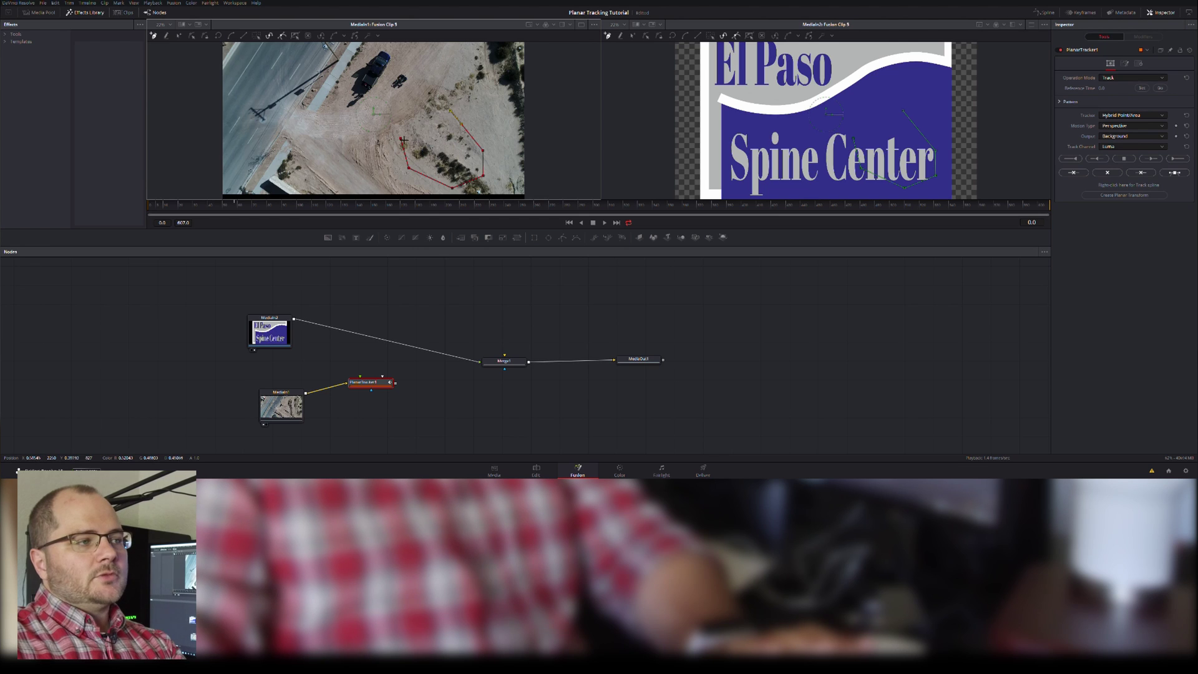
{"action": "left_click", "coordinate": [451, 111]}
{"action": "left_click", "coordinate": [403, 140]}
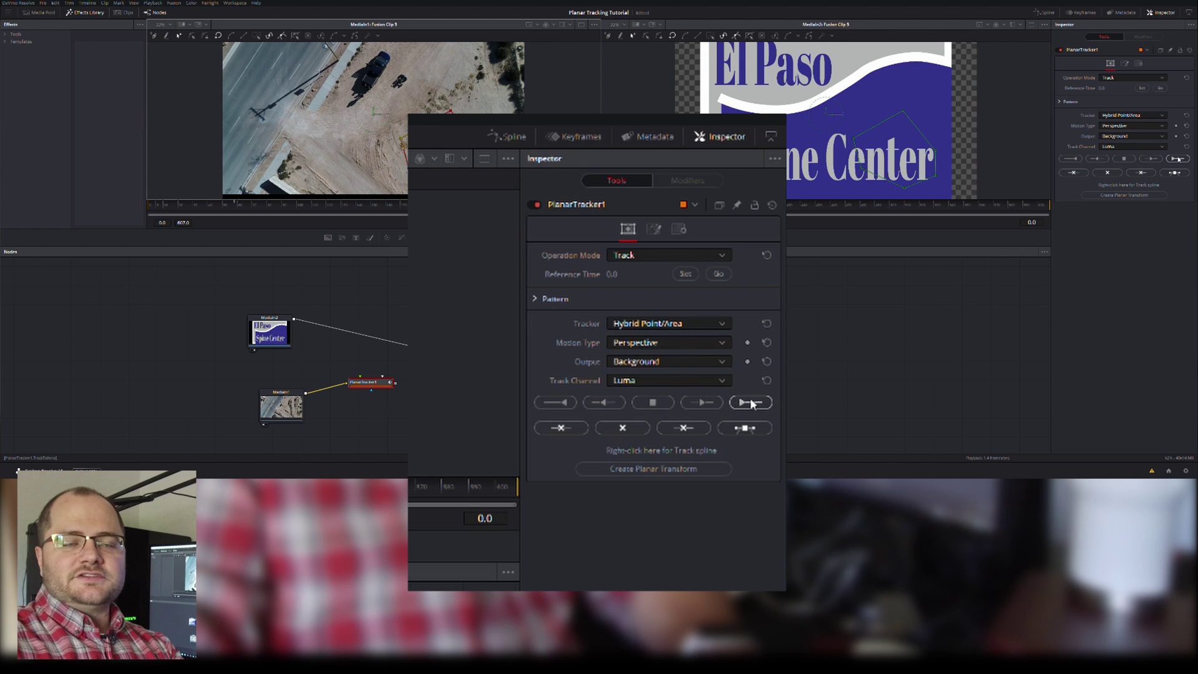
Step: Track the outlined ground to the clip's end with Point tracker and Translation, Rotation, Scale motion, then create a Planar Transform node
{"action": "left_click", "coordinate": [1178, 158]}
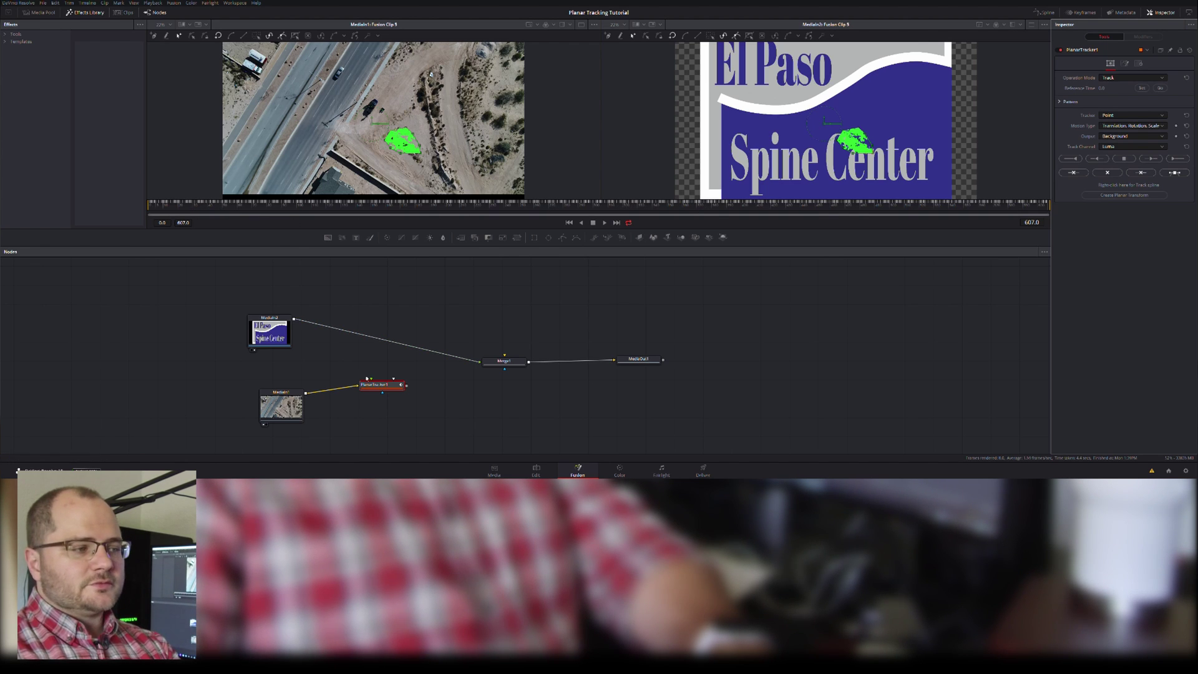
{"action": "left_click_drag", "start_coordinate": [386, 384], "coordinate": [373, 384]}
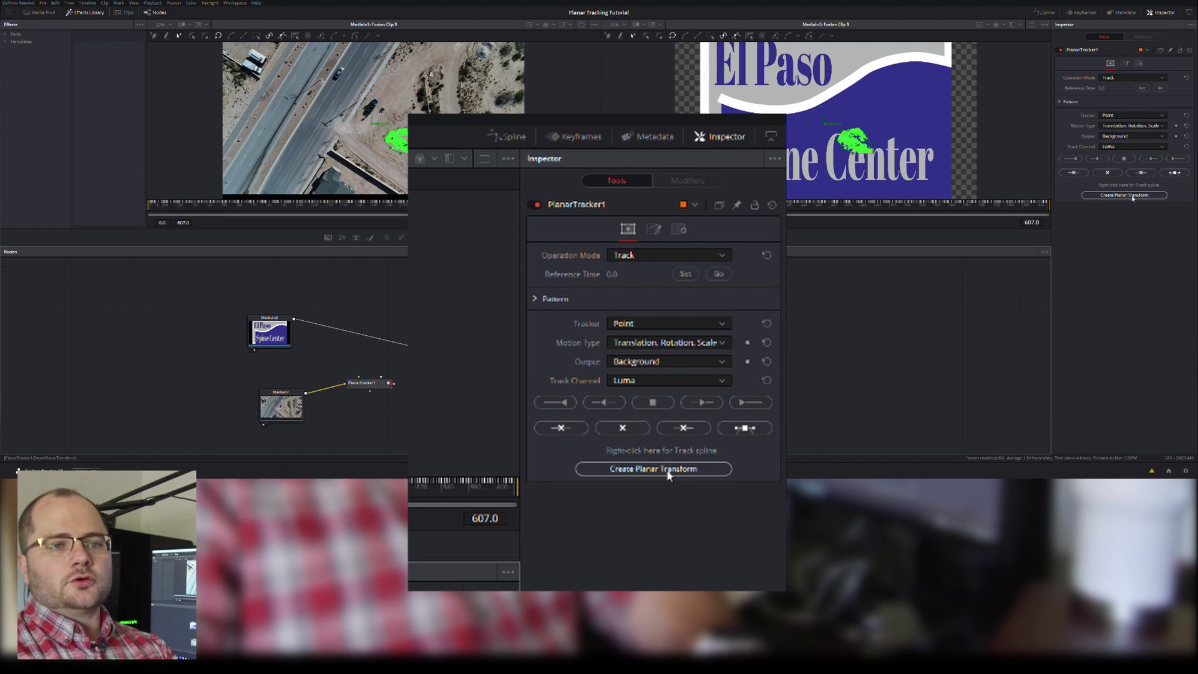
{"action": "left_click", "coordinate": [1125, 195]}
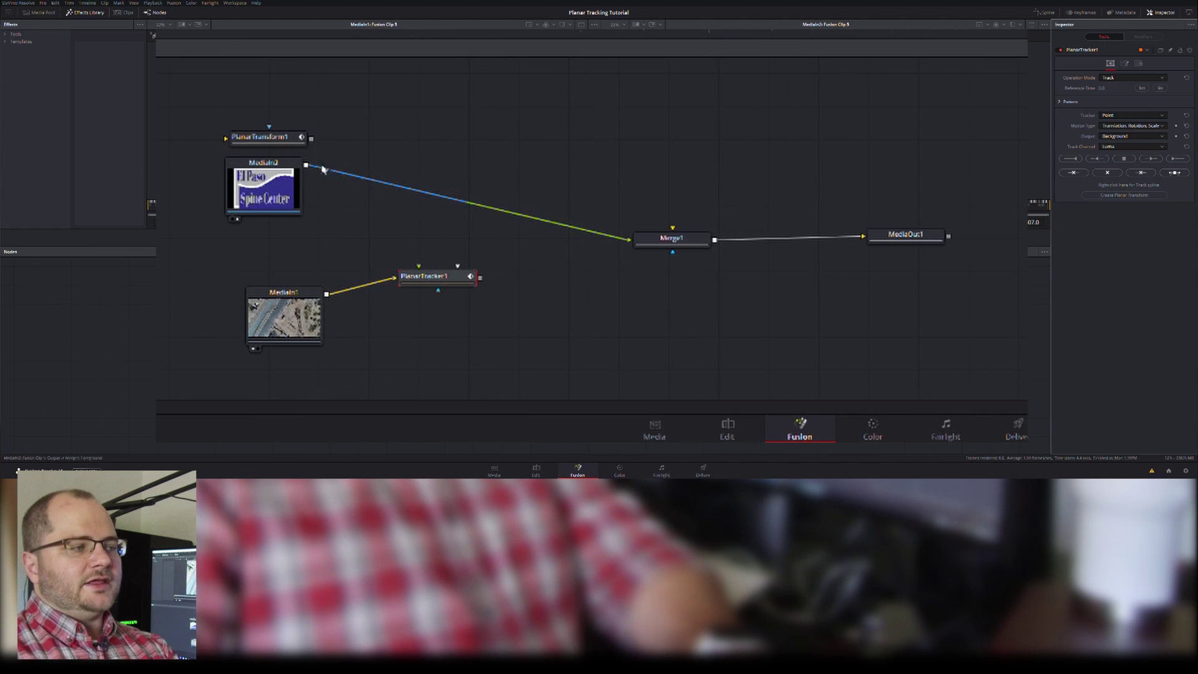
Step: Place PlanarTransform1 between MediaIn2 and Merge1, and detach PlanarTracker1 from MediaIn1, setting it aside
{"action": "left_click_drag", "start_coordinate": [279, 138], "coordinate": [493, 149]}
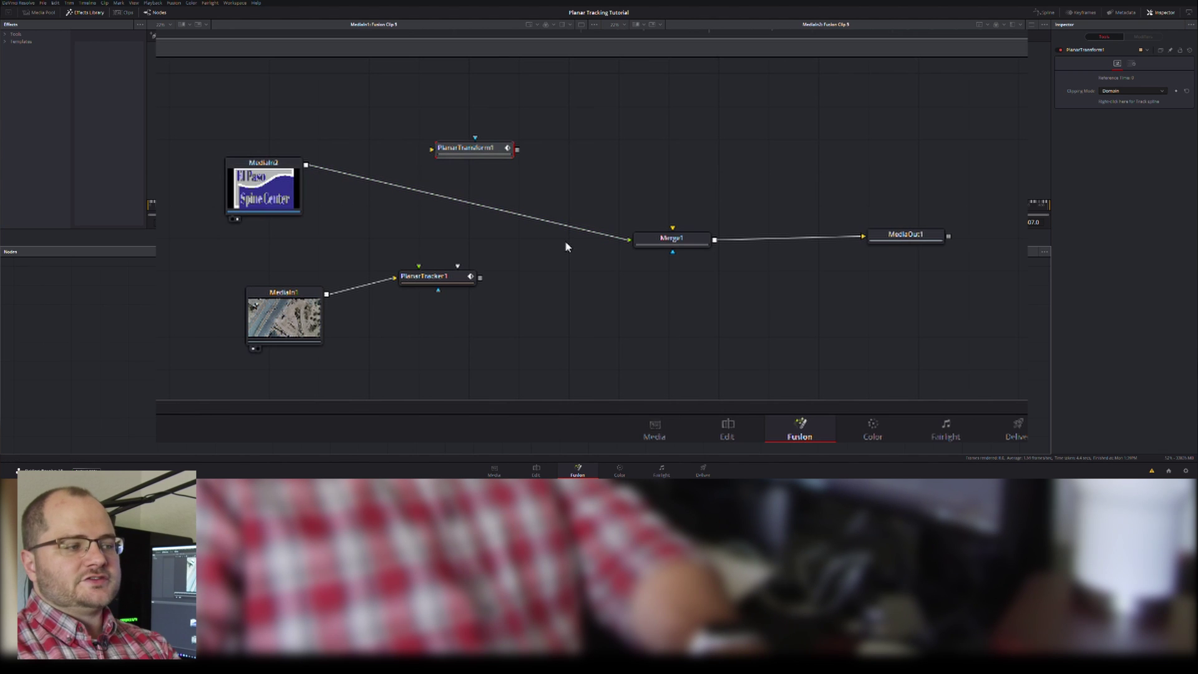
{"action": "left_click", "coordinate": [383, 279]}
{"action": "left_click_drag", "start_coordinate": [421, 280], "coordinate": [181, 253]}
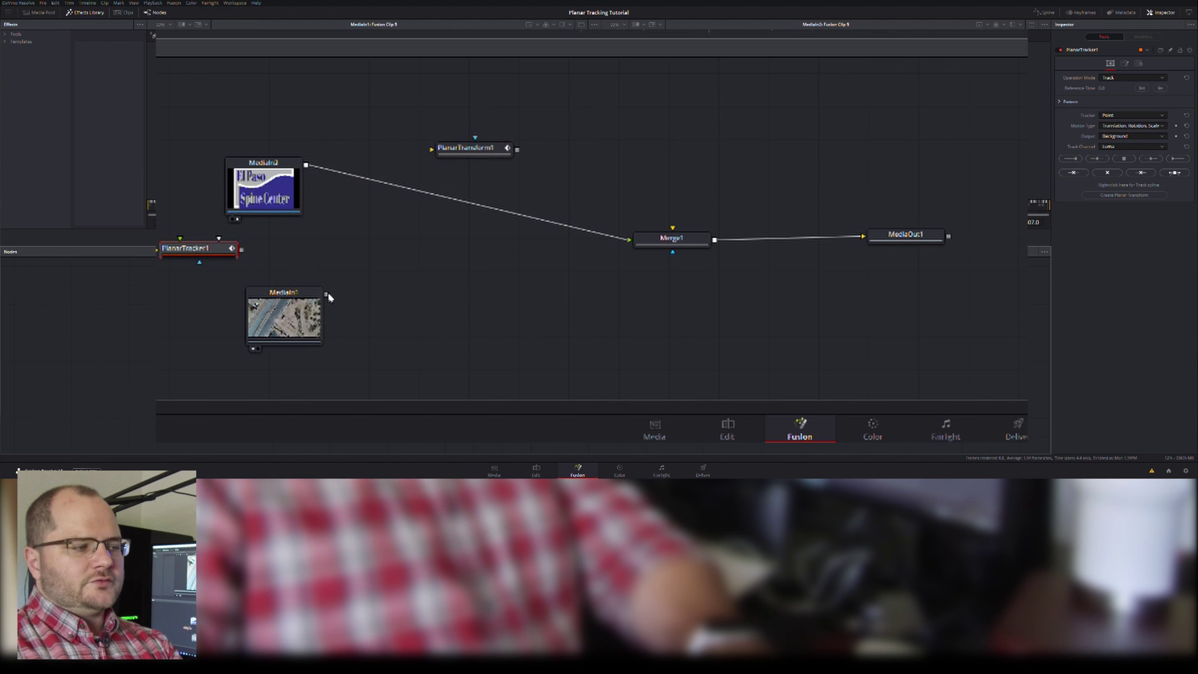
Step: Disconnect MediaIn2 from Merge1 and connect MediaIn1 to Merge1's background input
{"action": "left_click_drag", "start_coordinate": [326, 294], "coordinate": [393, 275]}
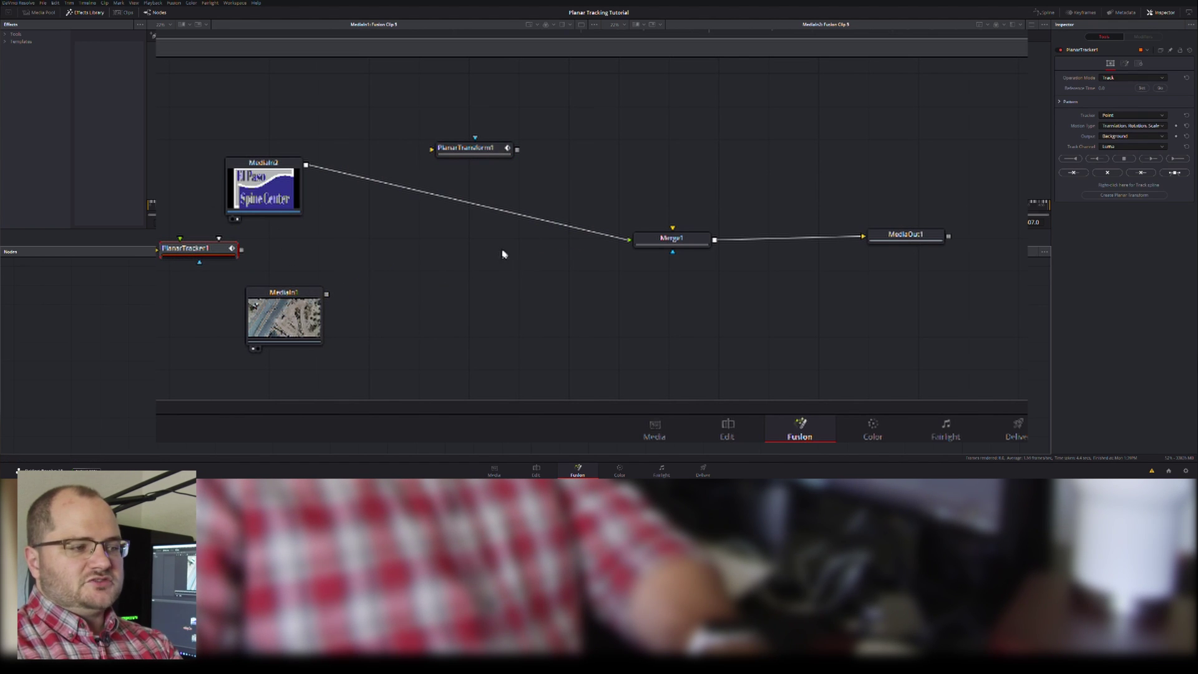
{"action": "left_click_drag", "start_coordinate": [585, 235], "coordinate": [441, 271]}
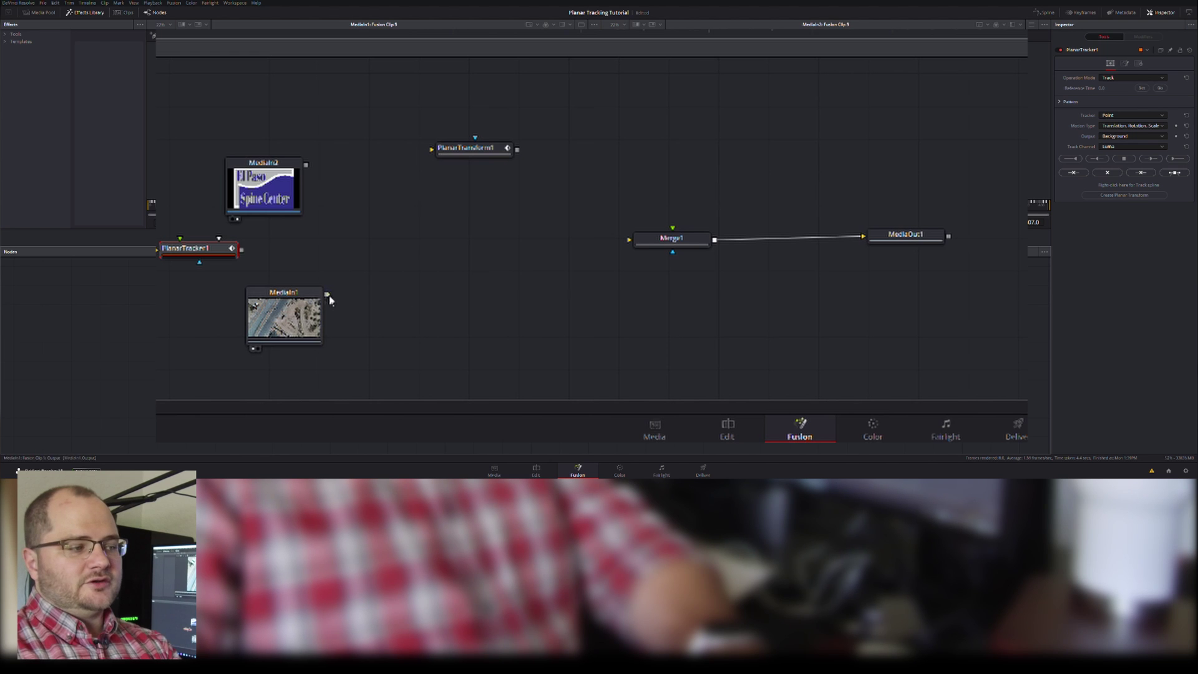
{"action": "left_click_drag", "start_coordinate": [327, 295], "coordinate": [632, 240]}
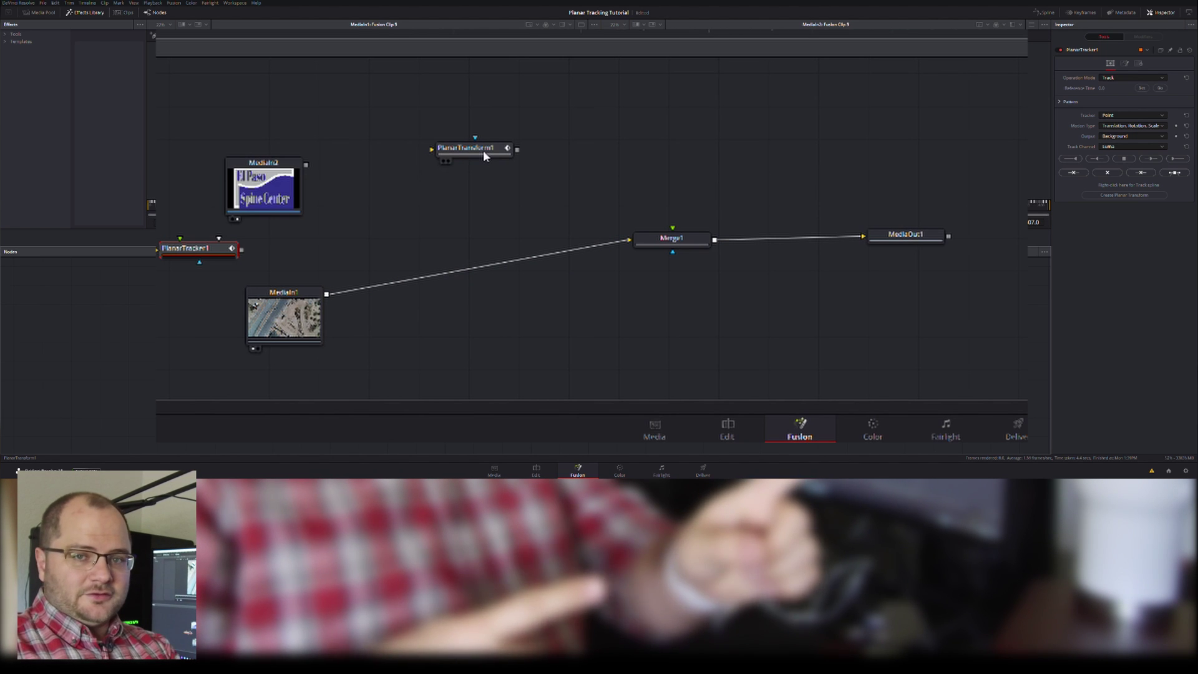
Step: Feed MediaIn2 into PlanarTransform1 and connect PlanarTransform1's output to Merge1's foreground input
{"action": "left_click", "coordinate": [480, 150]}
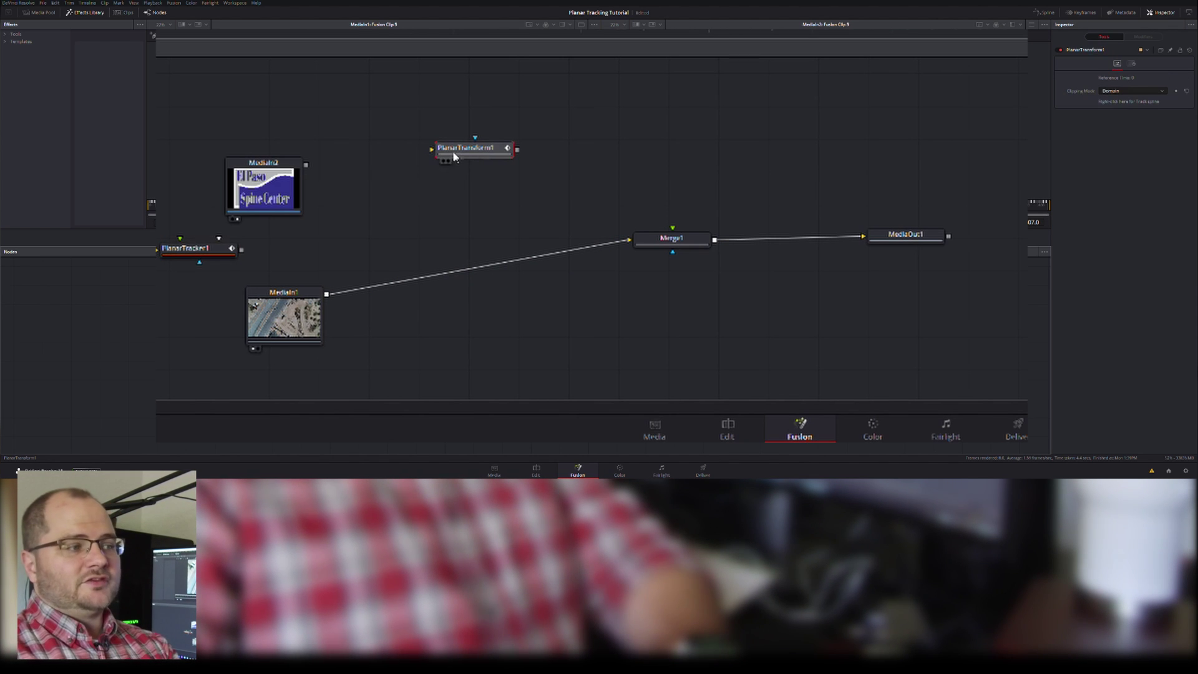
{"action": "left_click_drag", "start_coordinate": [477, 148], "coordinate": [484, 151]}
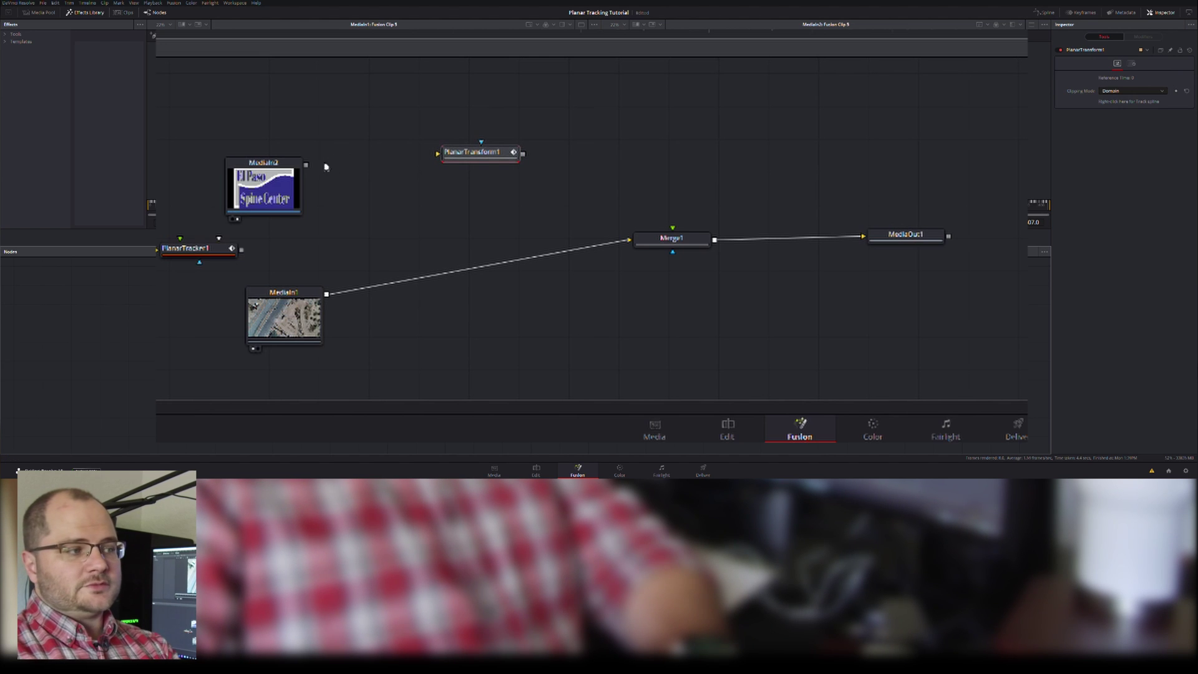
{"action": "left_click_drag", "start_coordinate": [271, 181], "coordinate": [442, 152]}
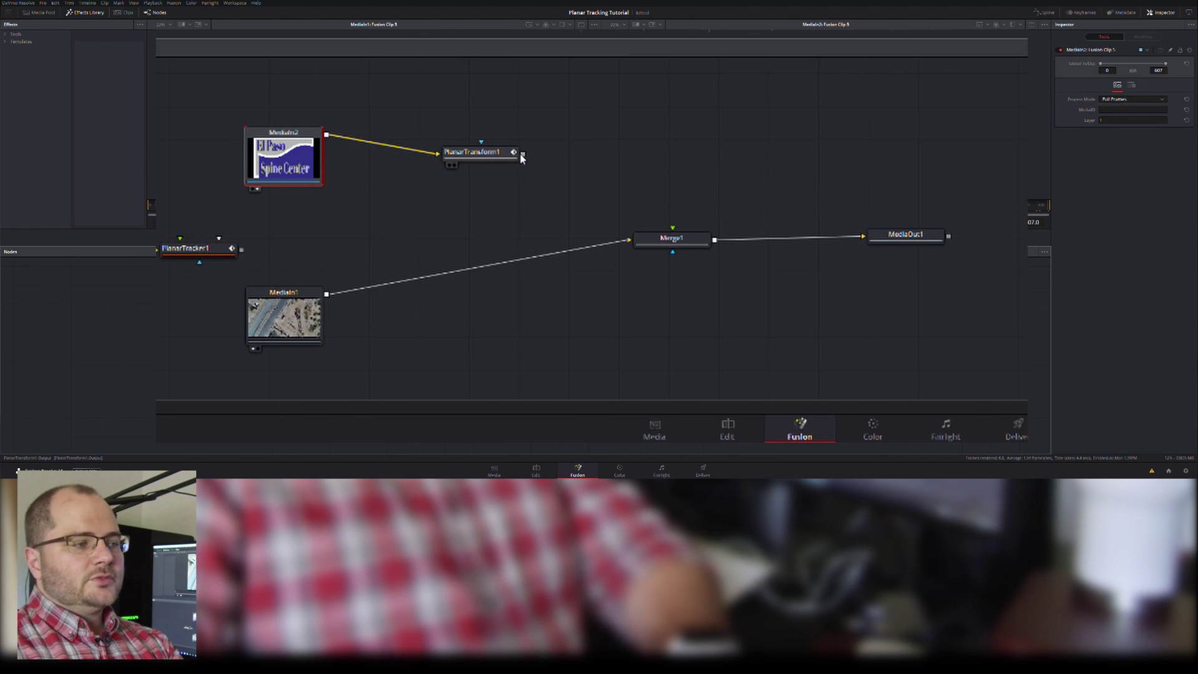
{"action": "left_click_drag", "start_coordinate": [523, 154], "coordinate": [675, 236]}
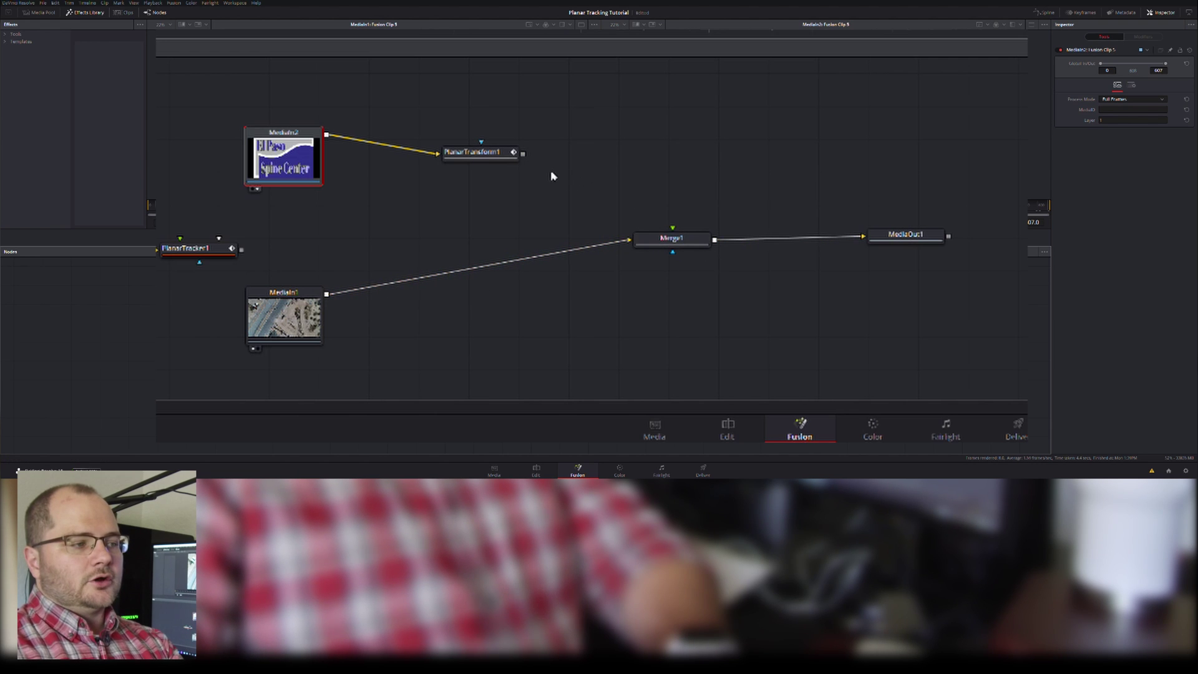
{"action": "left_click_drag", "start_coordinate": [523, 153], "coordinate": [681, 243]}
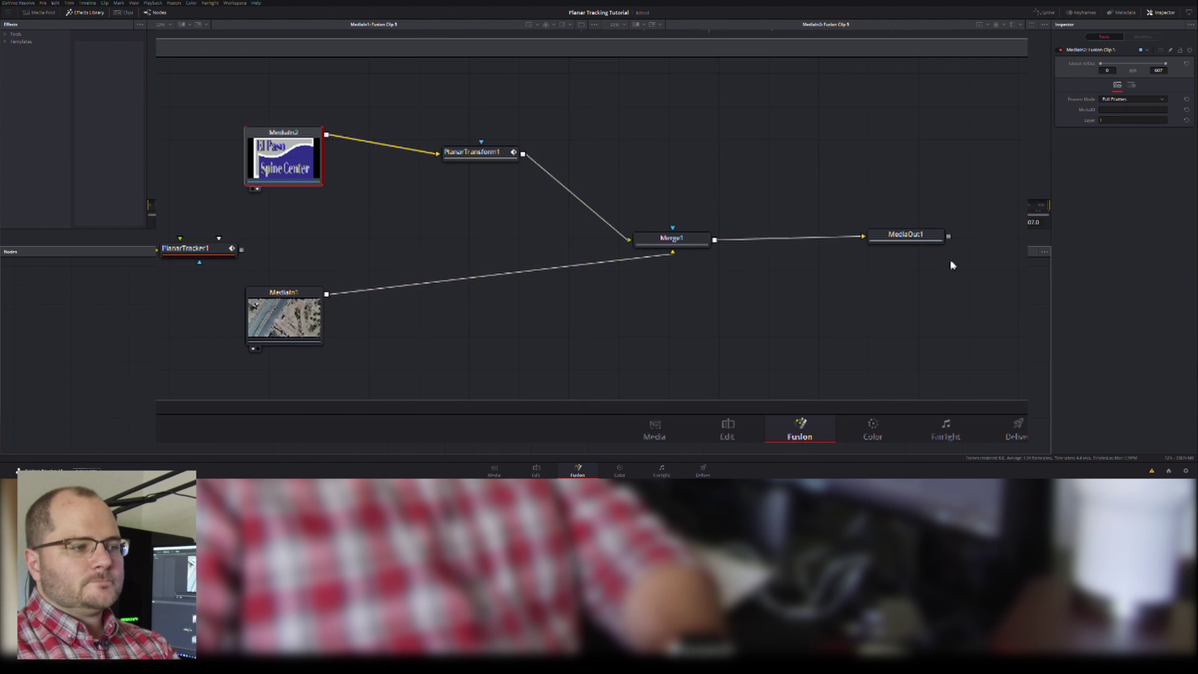
Step: Display MediaOut1 in the second viewer and check how the logo follows the footage back to frame 0
{"action": "left_click", "coordinate": [907, 236]}
{"action": "left_click_drag", "start_coordinate": [640, 362], "coordinate": [794, 176]}
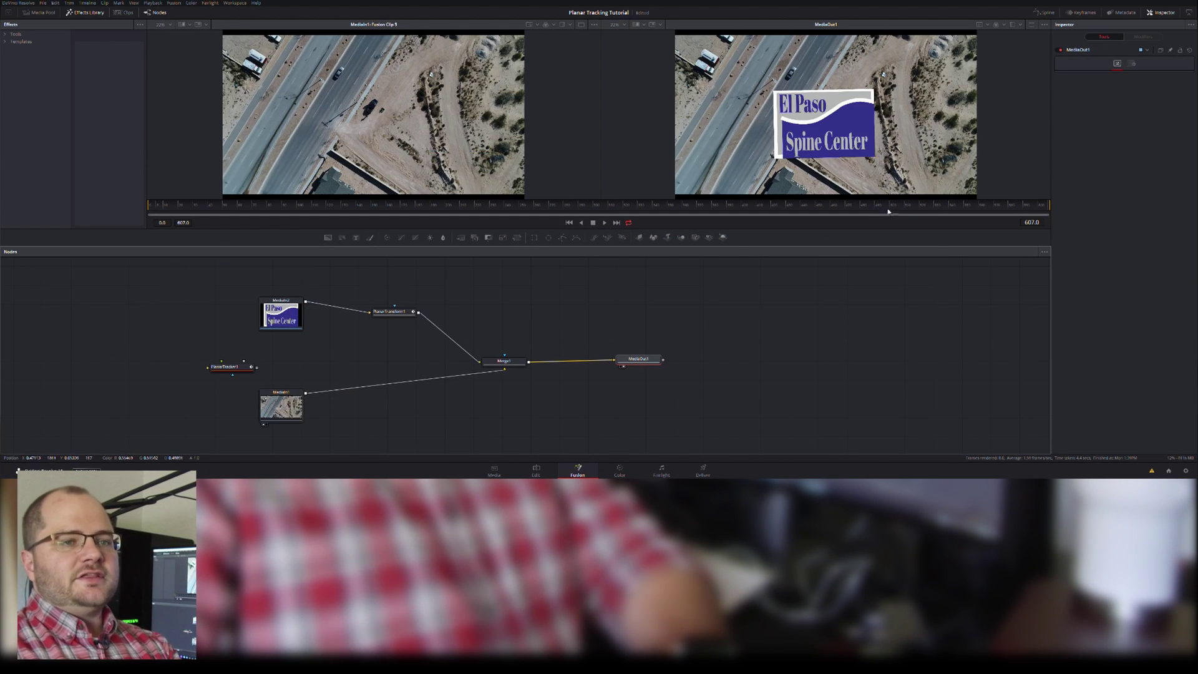
{"action": "left_click_drag", "start_coordinate": [889, 212], "coordinate": [825, 213]}
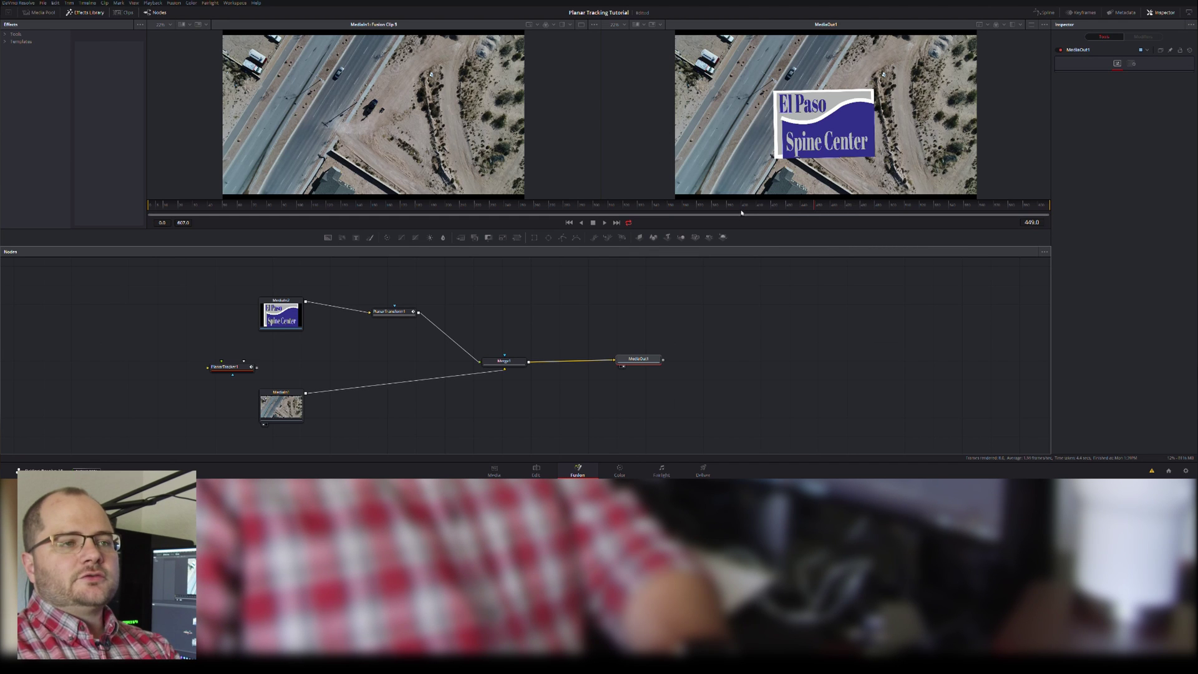
{"action": "left_click_drag", "start_coordinate": [732, 212], "coordinate": [668, 211]}
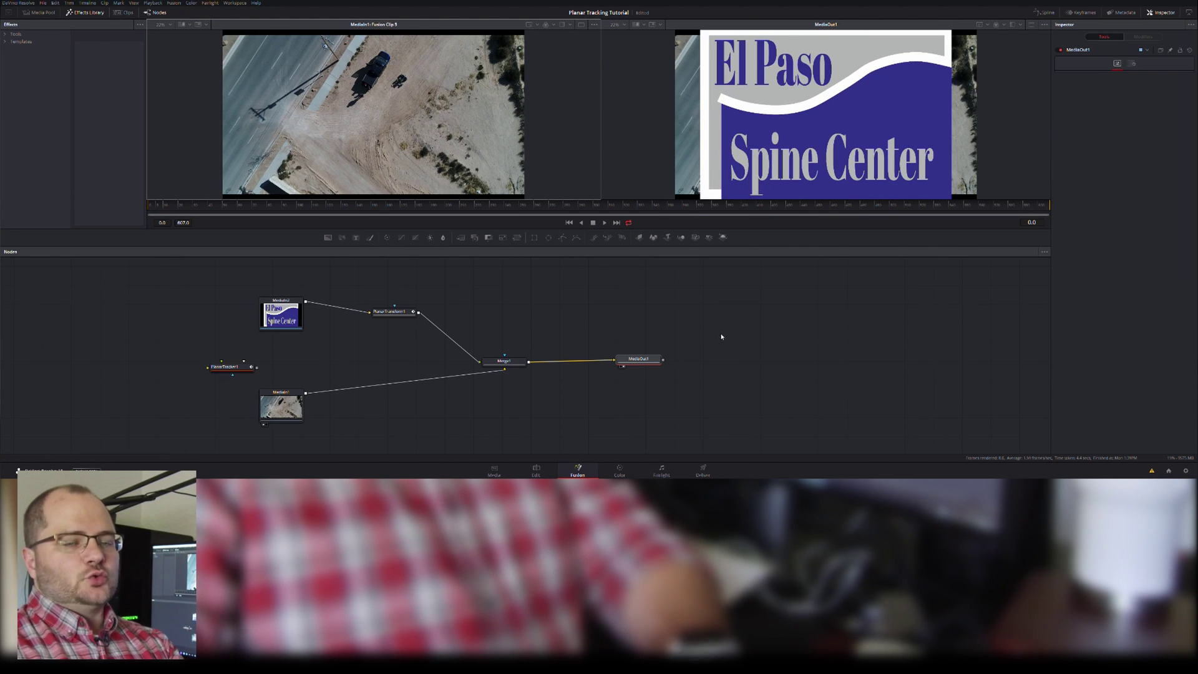
Step: In Merge1, scale the logo to about 0.56 and move its center to about X 0.69, Y 0.33 over the brush patch
{"action": "left_click", "coordinate": [506, 364]}
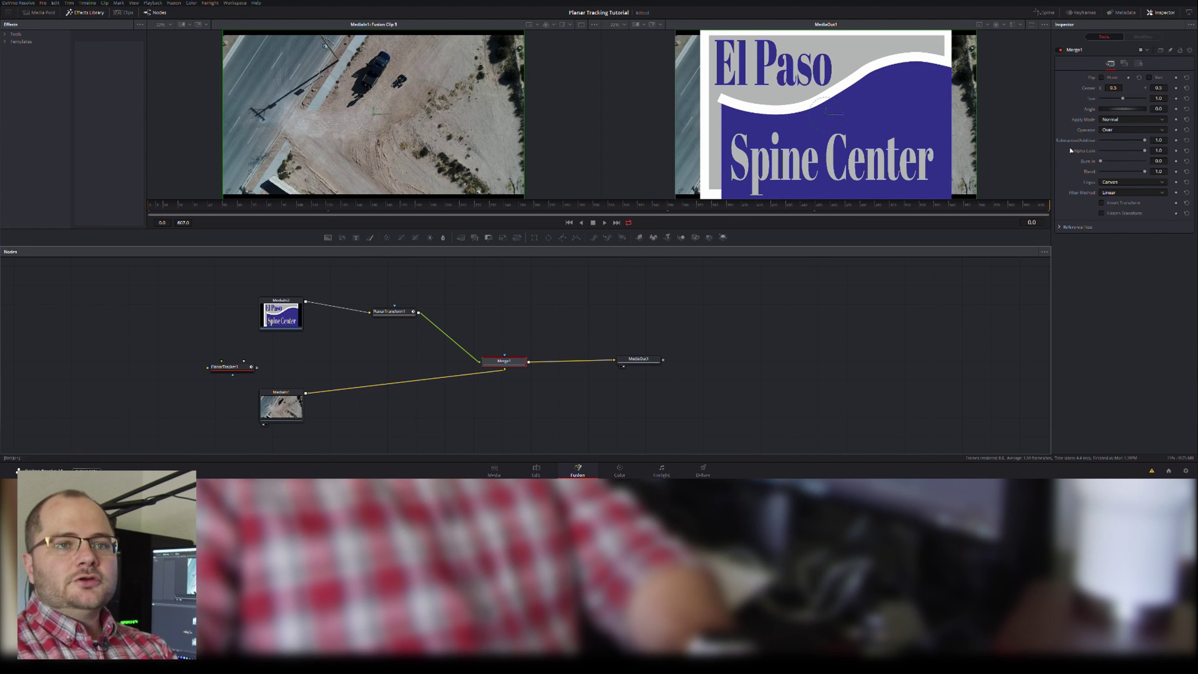
{"action": "left_click_drag", "start_coordinate": [1123, 100], "coordinate": [1111, 100]}
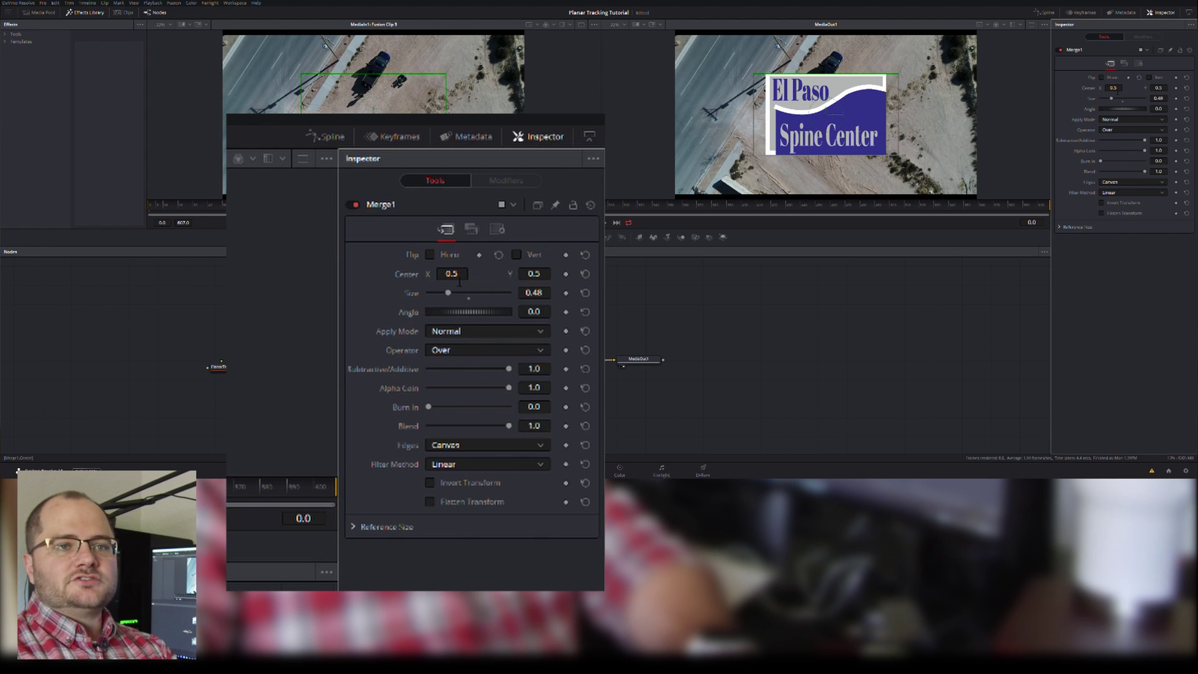
{"action": "mouse_move", "coordinate": [1113, 88]}
{"action": "left_mouse_down"}
{"action": "mouse_move", "coordinate": [1155, 90]}
{"action": "mouse_move", "coordinate": [1086, 100]}
{"action": "mouse_move", "coordinate": [1114, 99]}
{"action": "left_mouse_up"}
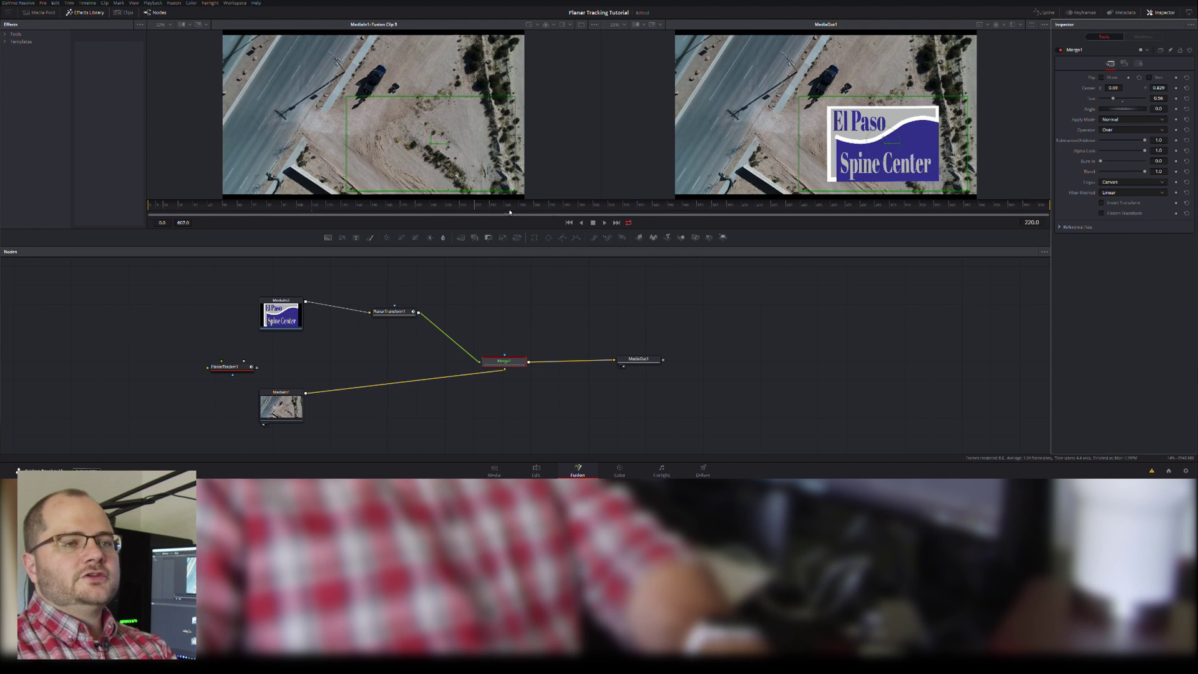
Step: Check that the resized logo stays attached to the ground at later frames up to about frame 467
{"action": "left_click", "coordinate": [704, 211]}
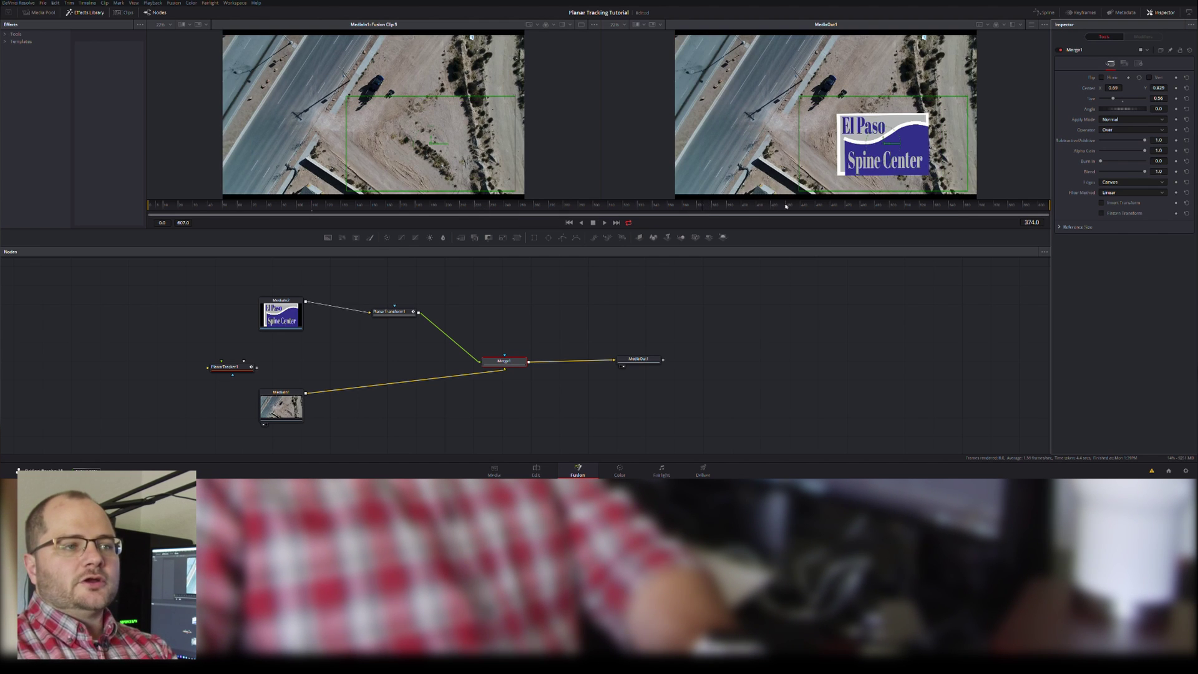
{"action": "left_click", "coordinate": [840, 206]}
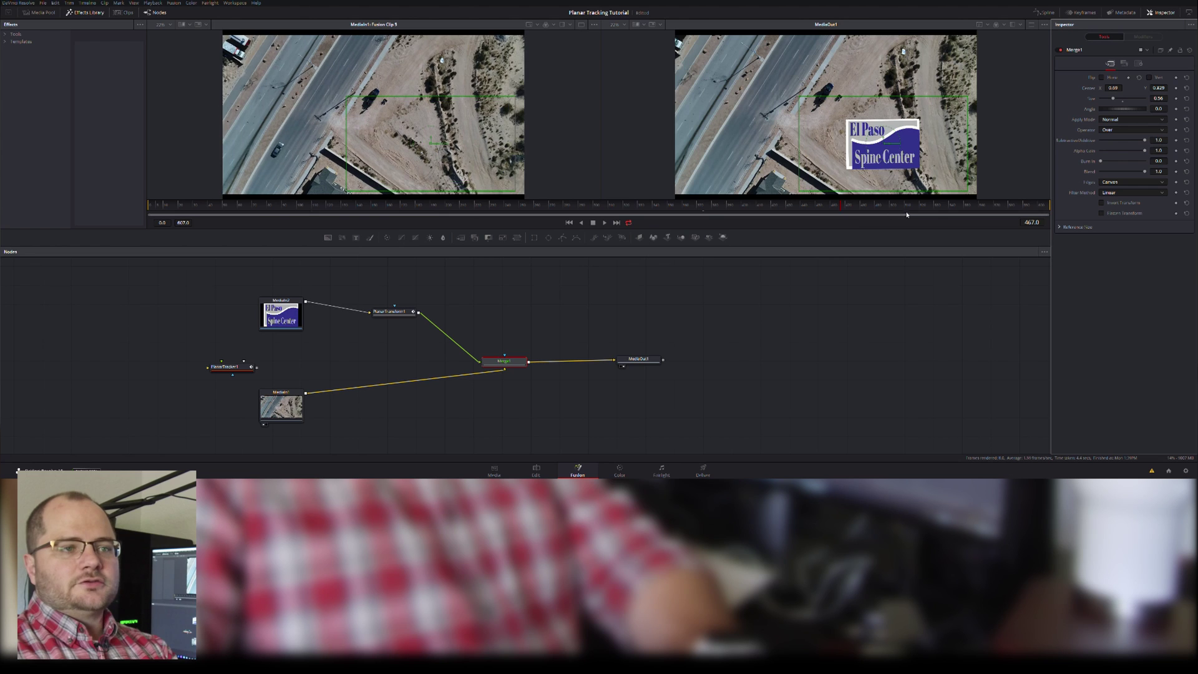